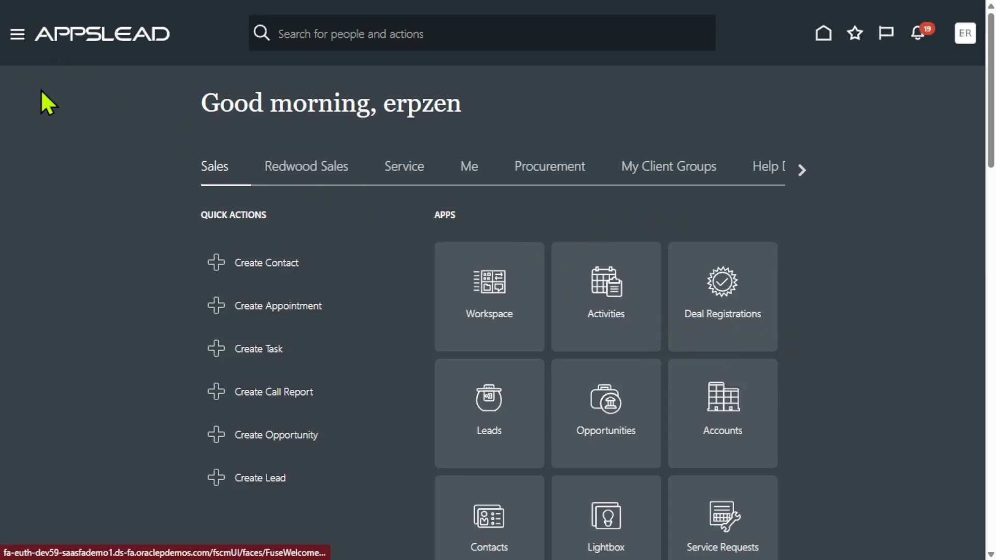
Expand the Receivables group in the navigation menu to check which work areas it offers
click(17, 34)
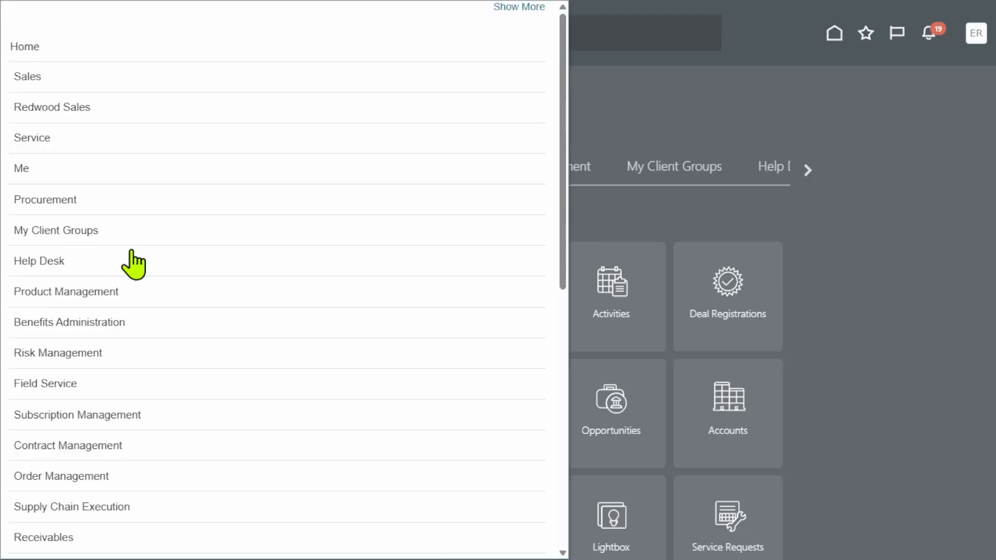
scroll(158, 322, down, 5)
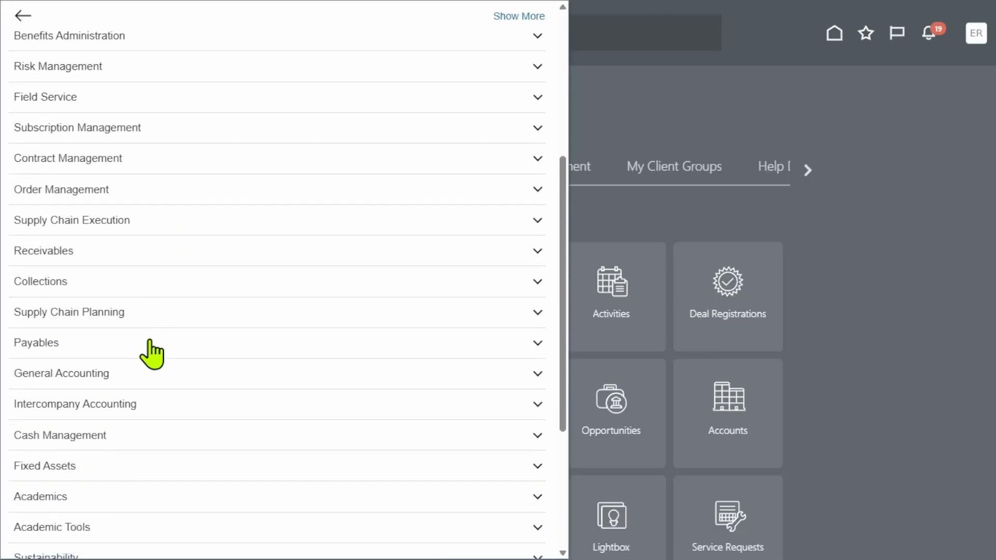
click(75, 249)
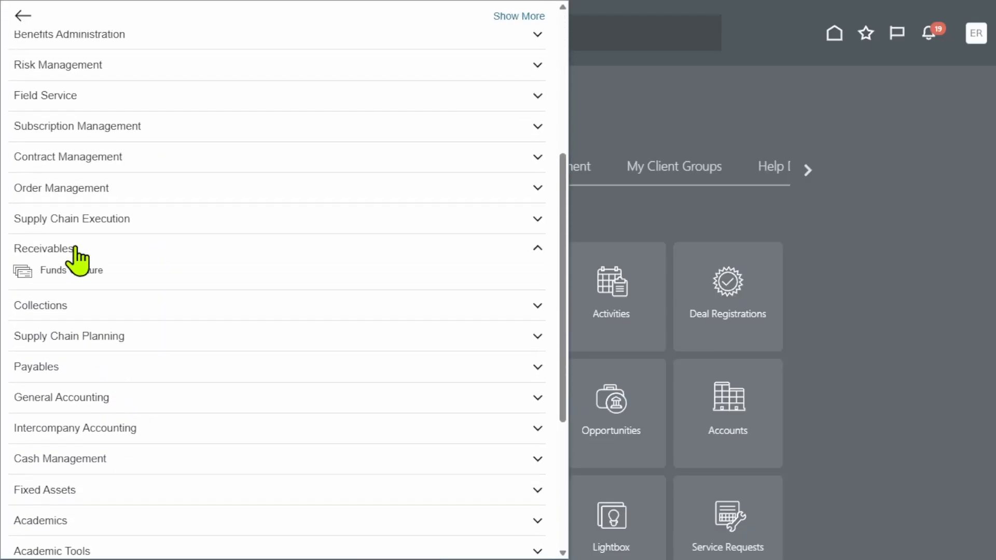
click(701, 196)
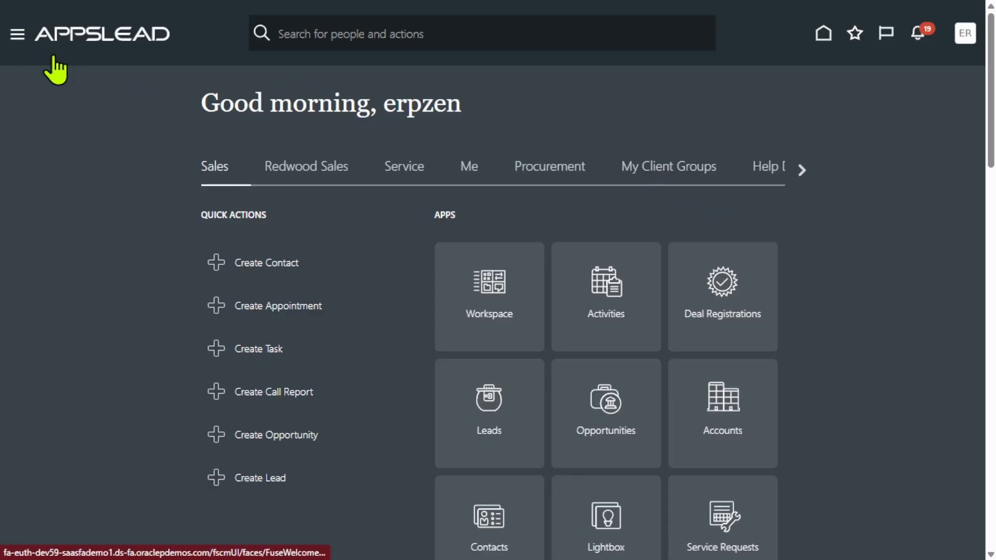
Look through the home page's application groups to the end of the list for a Receivables group
click(798, 175)
click(798, 175)
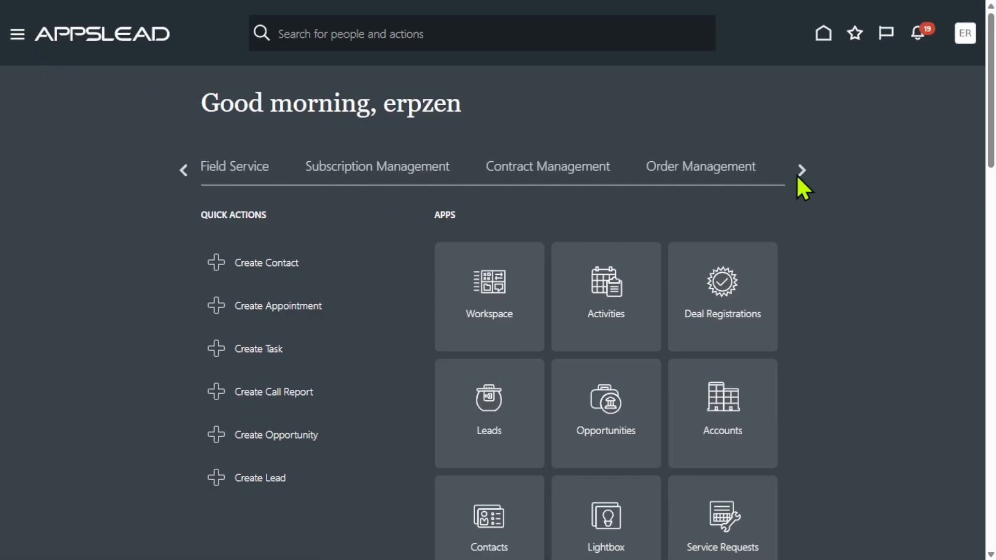
click(798, 175)
click(798, 175)
click(798, 176)
click(797, 176)
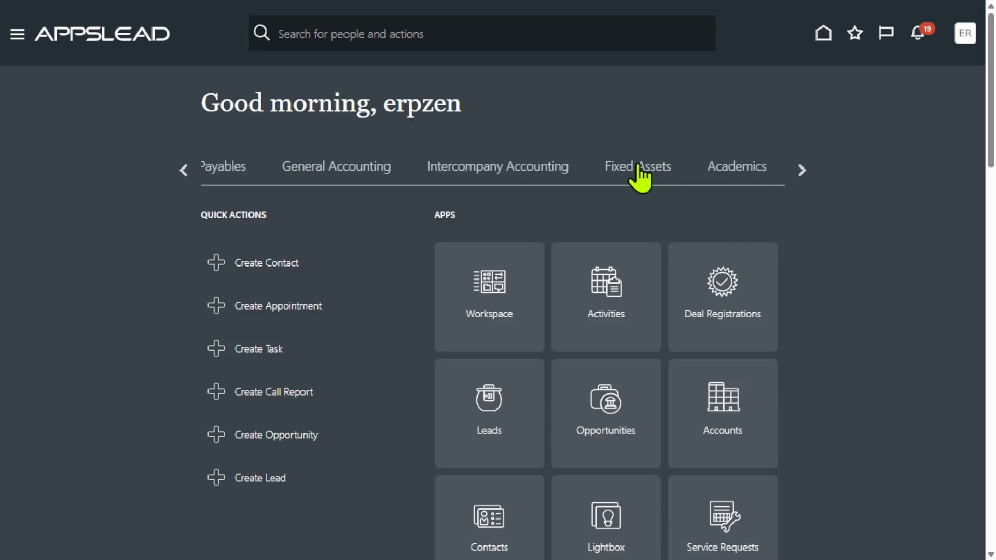
click(801, 169)
click(801, 169)
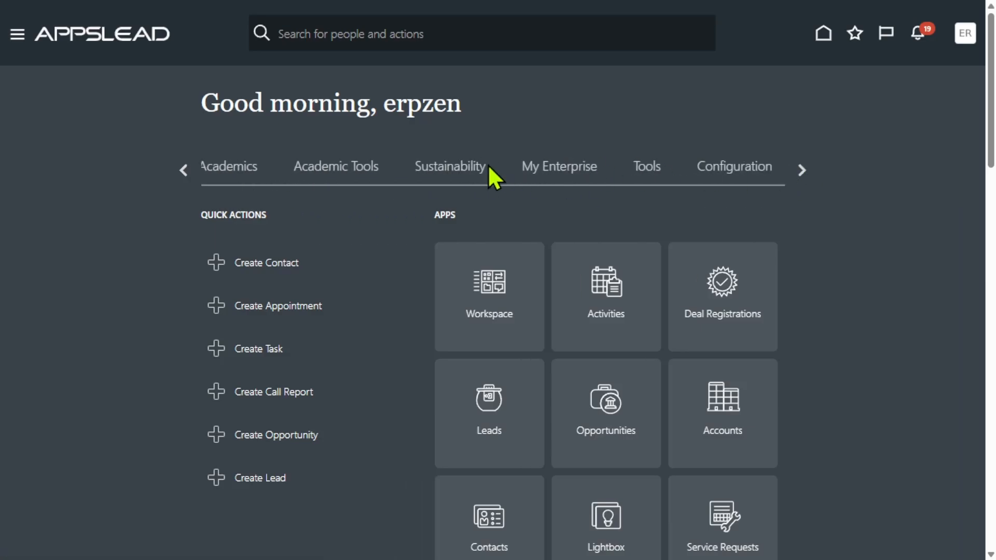
click(802, 170)
click(802, 170)
click(802, 170)
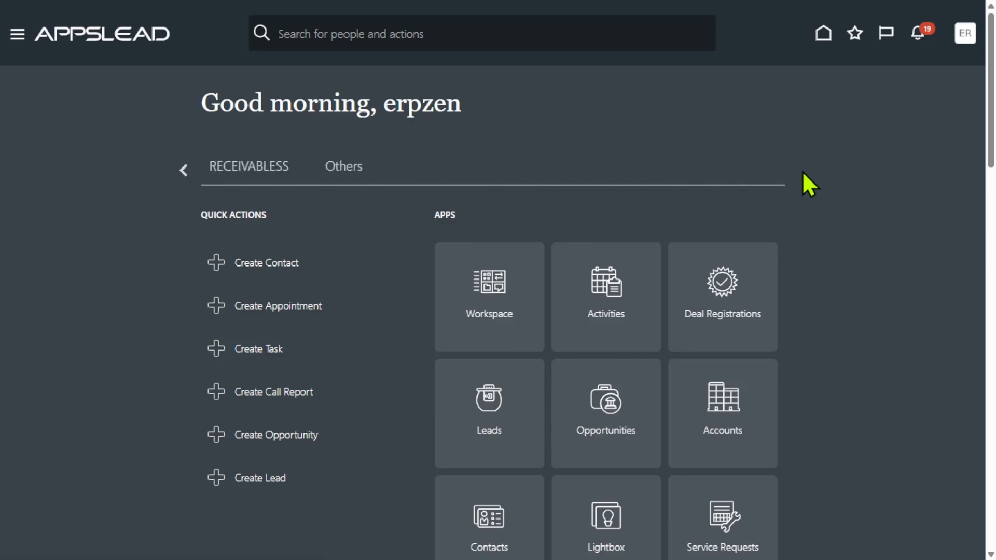
Open the Security Console from the Tools group
click(17, 34)
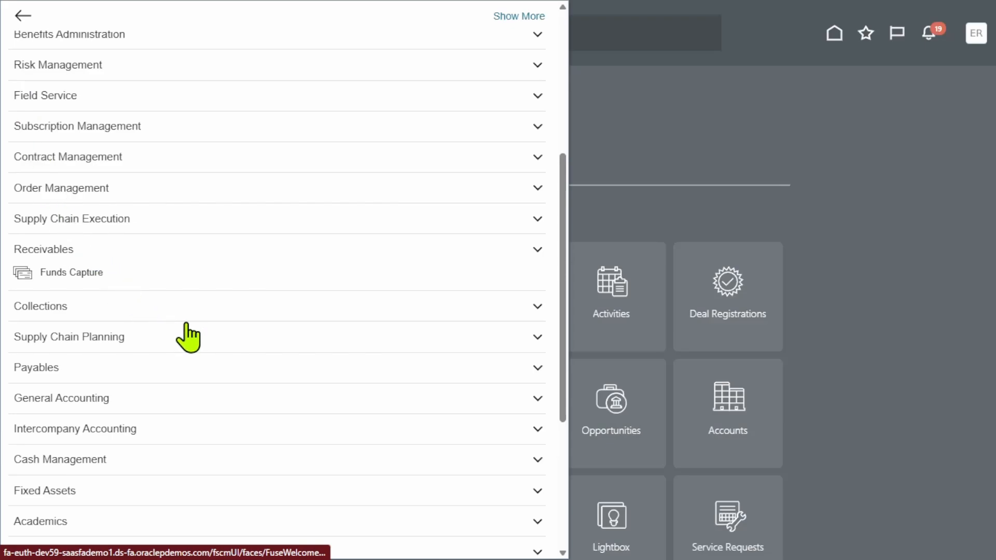
scroll(189, 337, down, 5)
click(57, 390)
scroll(241, 312, down, 5)
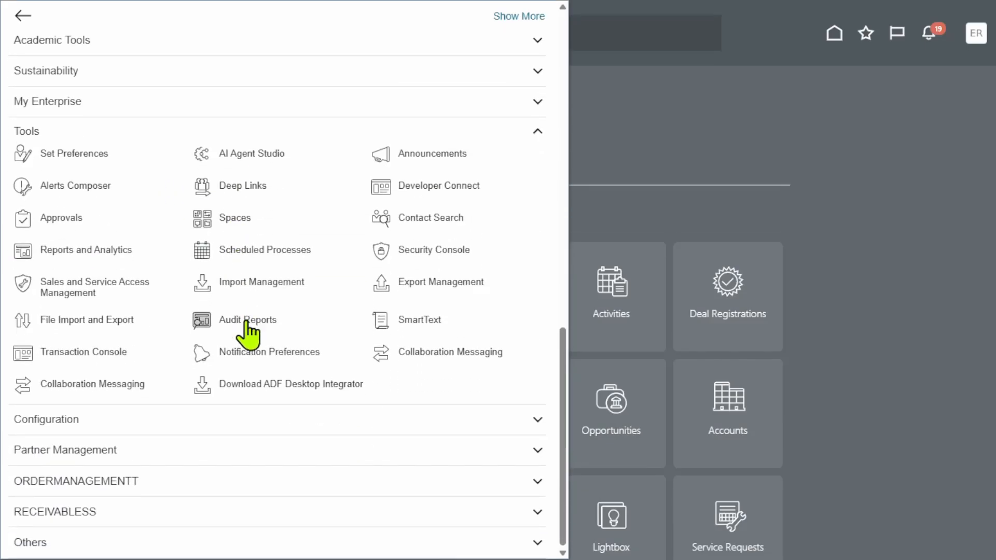
click(382, 257)
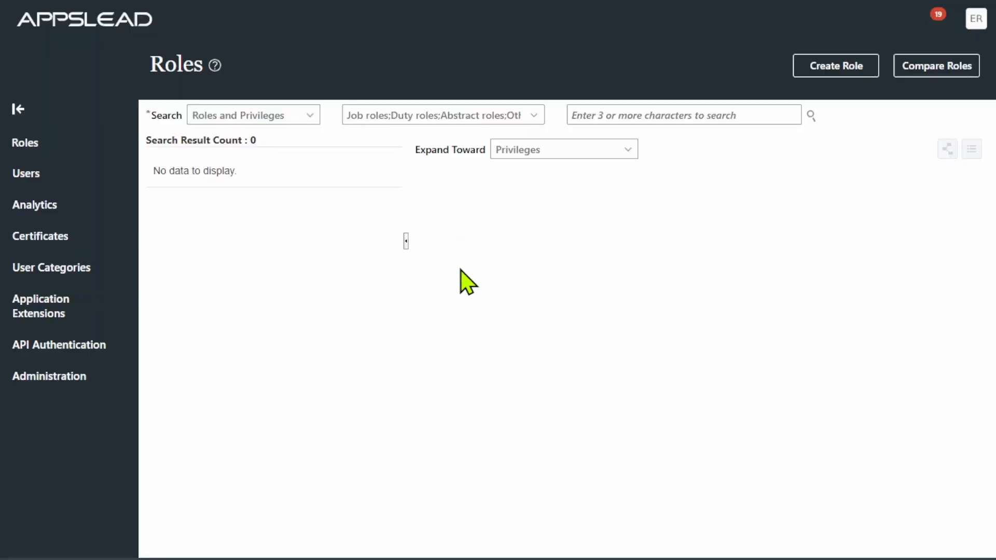
Search the user accounts for "erpzen" and open that user's account details
click(19, 192)
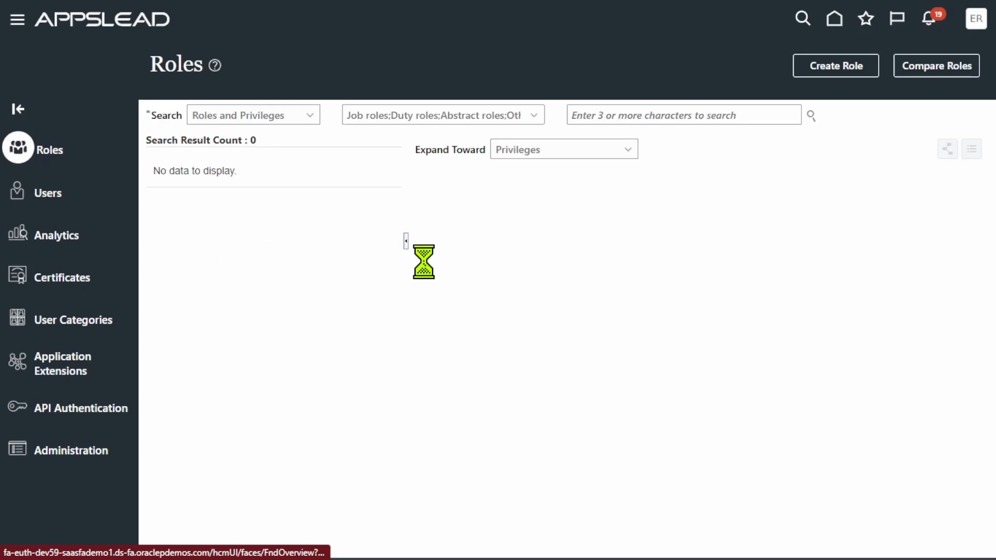
click(579, 115)
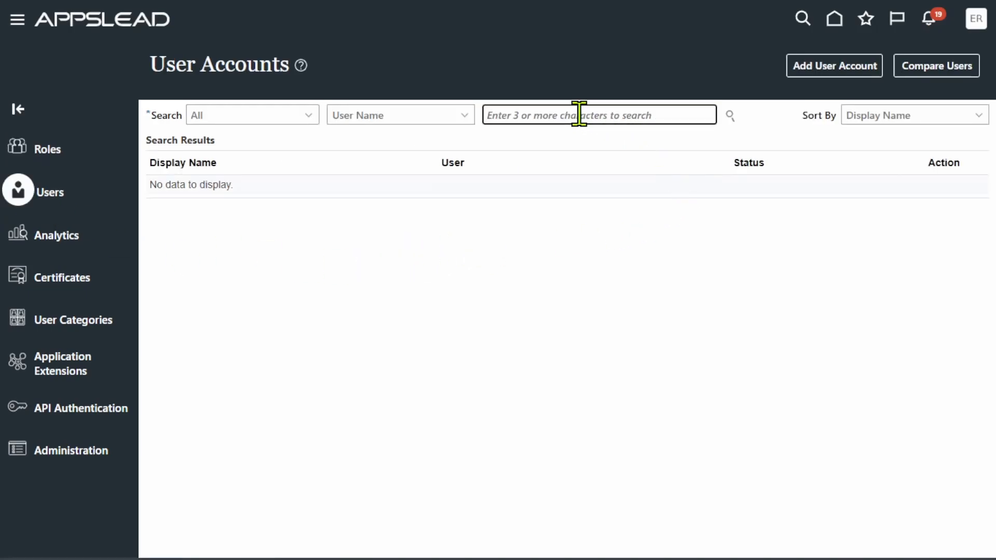
text(erpzen)
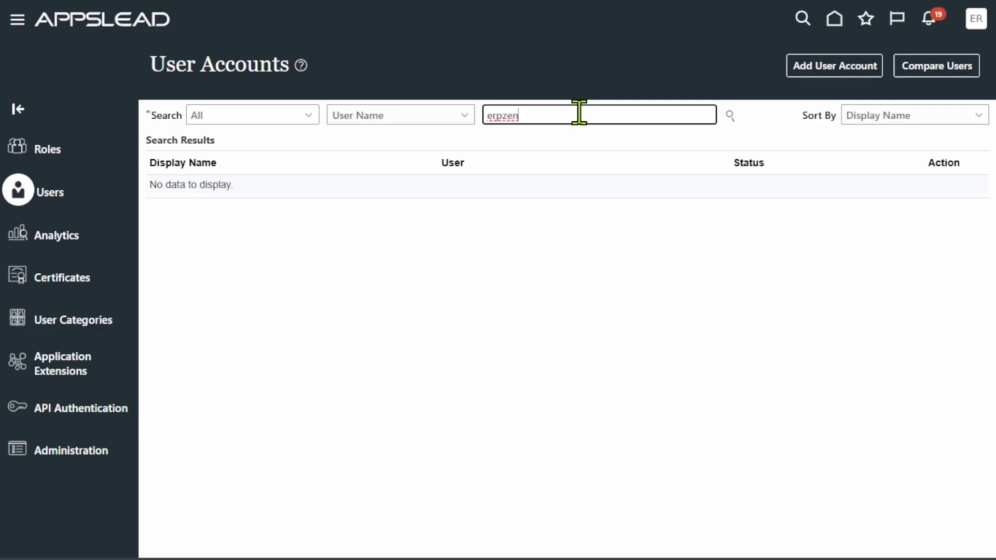
key(Return)
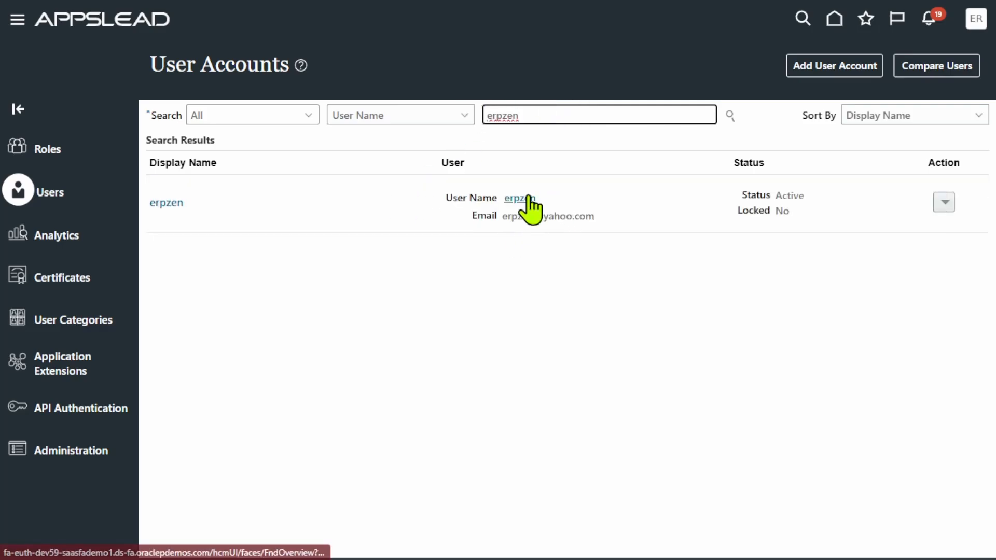
click(528, 199)
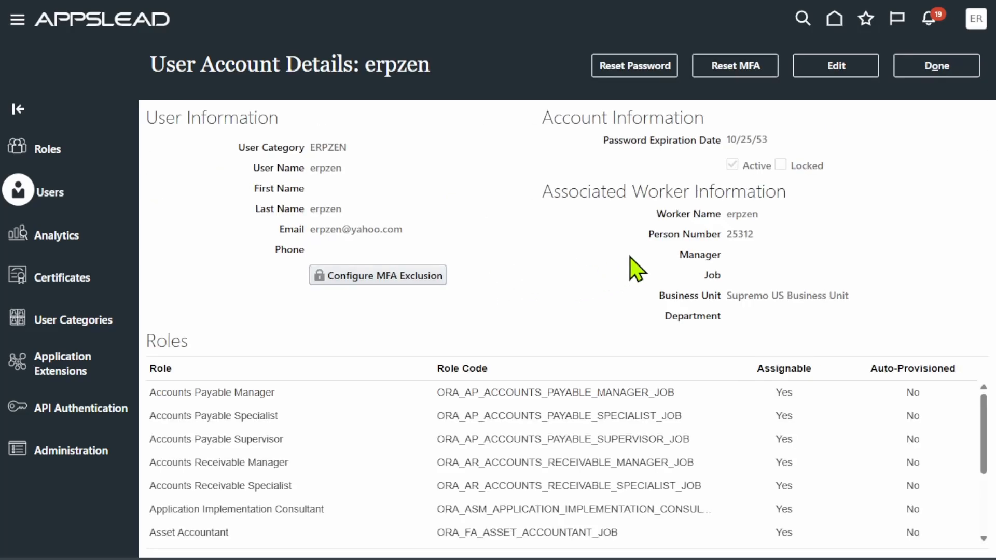
Examine the account's assigned roles for Accounts Receivable Manager and Specialist, and close the account details
scroll(407, 422, down, 1)
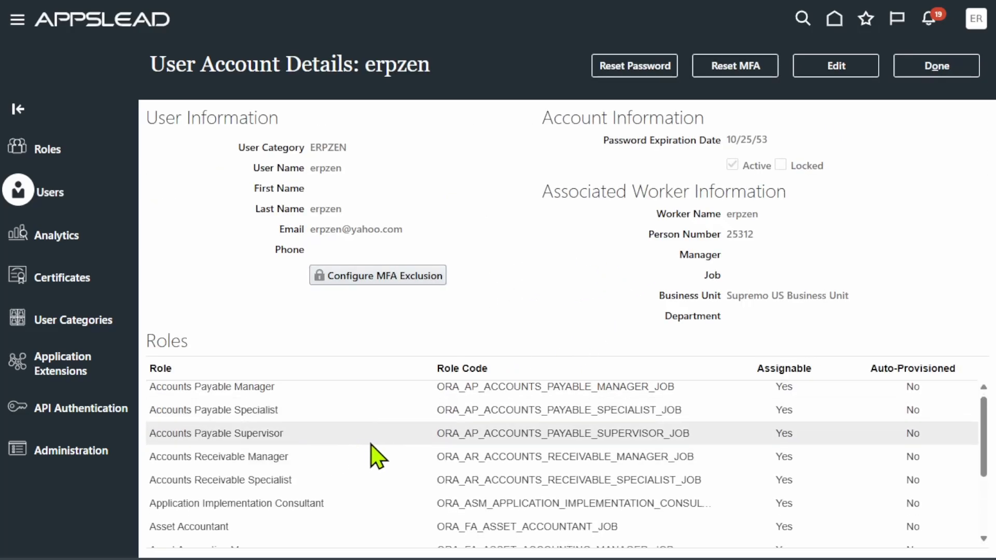
click(363, 493)
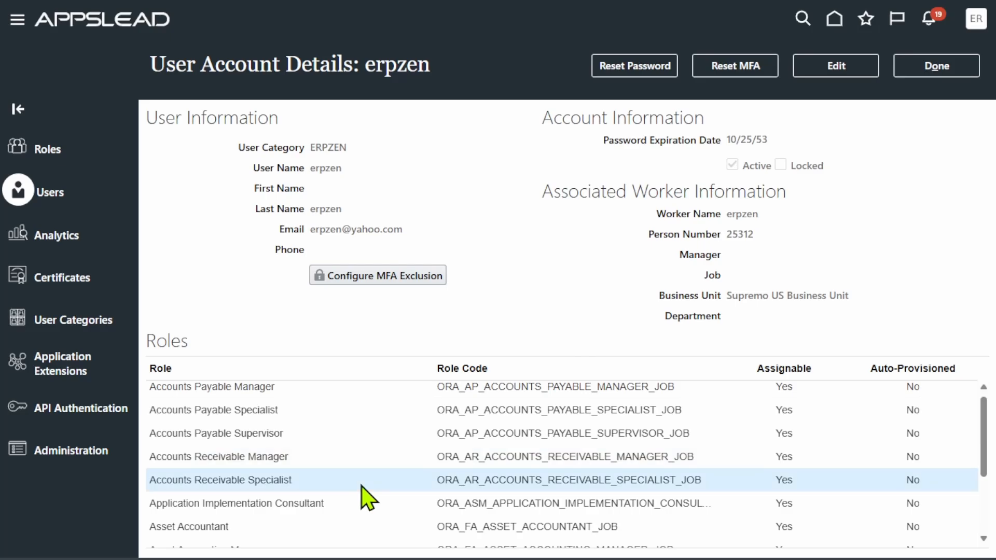
click(954, 75)
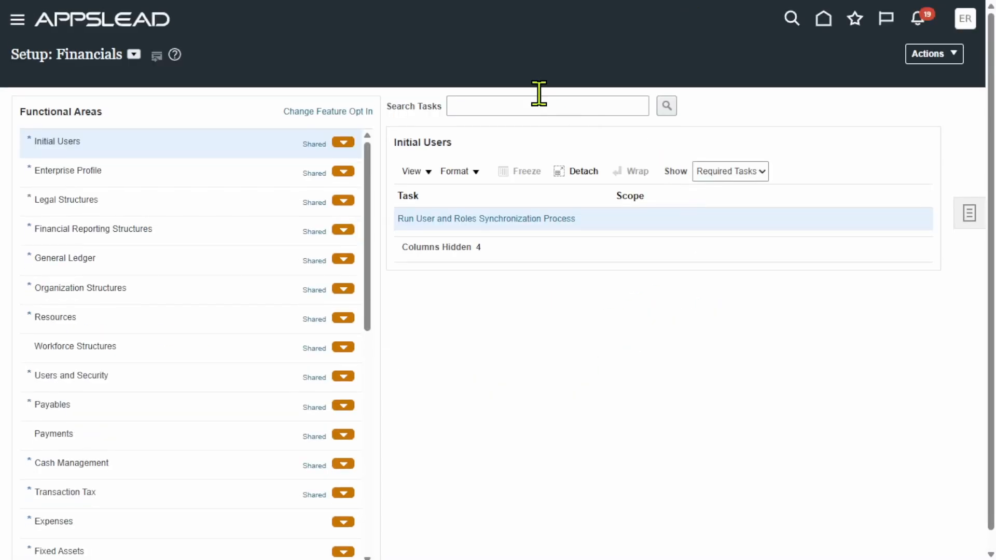
Try to find the setup task by searching the Financials tasks for "business data access for users"
click(539, 108)
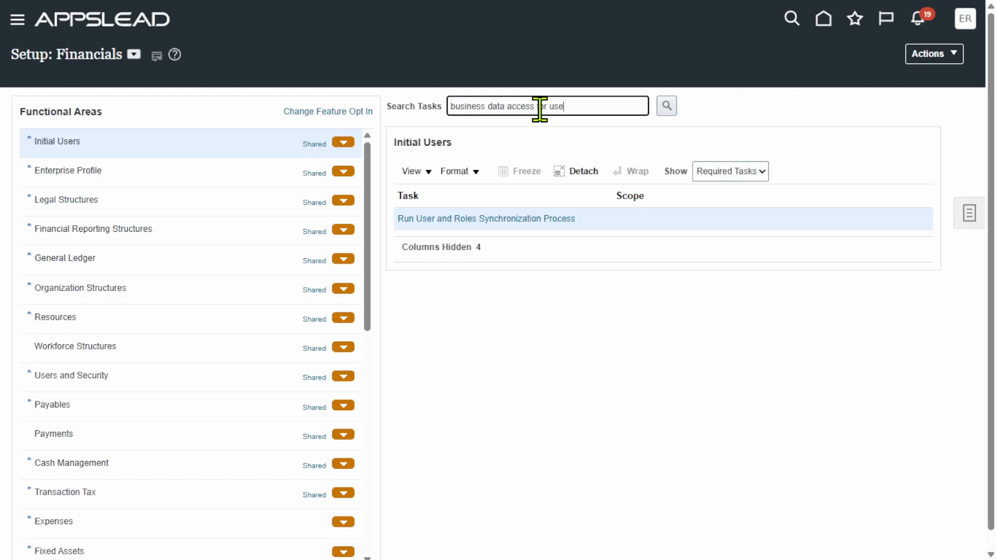
click(668, 107)
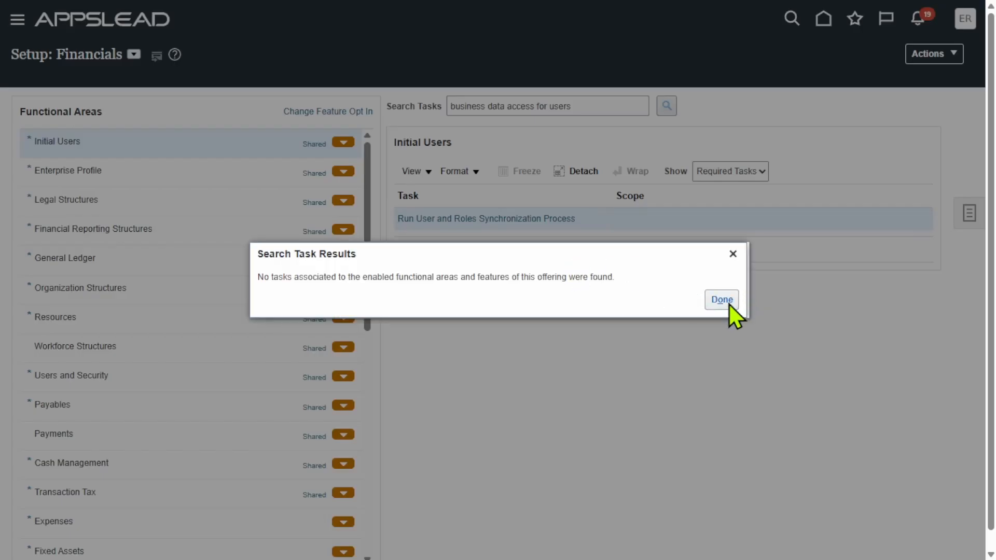
click(728, 303)
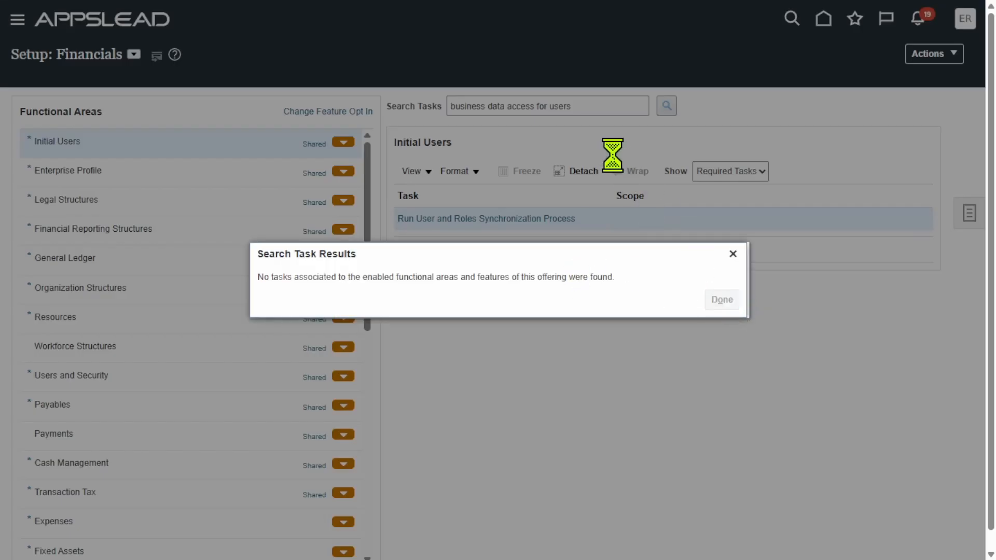
Search the Financials setup tasks for "business unit data access for users" and open Manage Business Unit Data Access for Users
triple_click(599, 107)
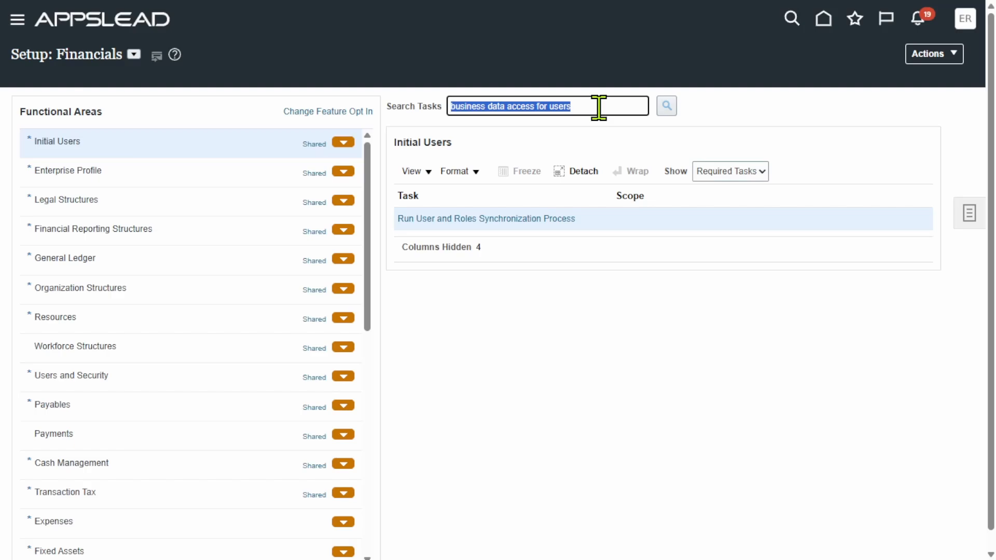
key(BackSpace)
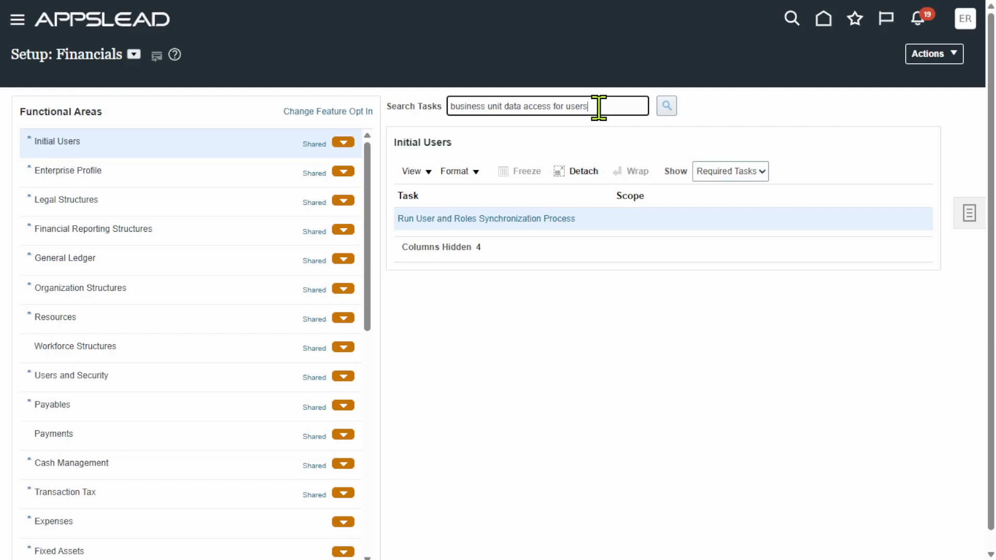
key(Return)
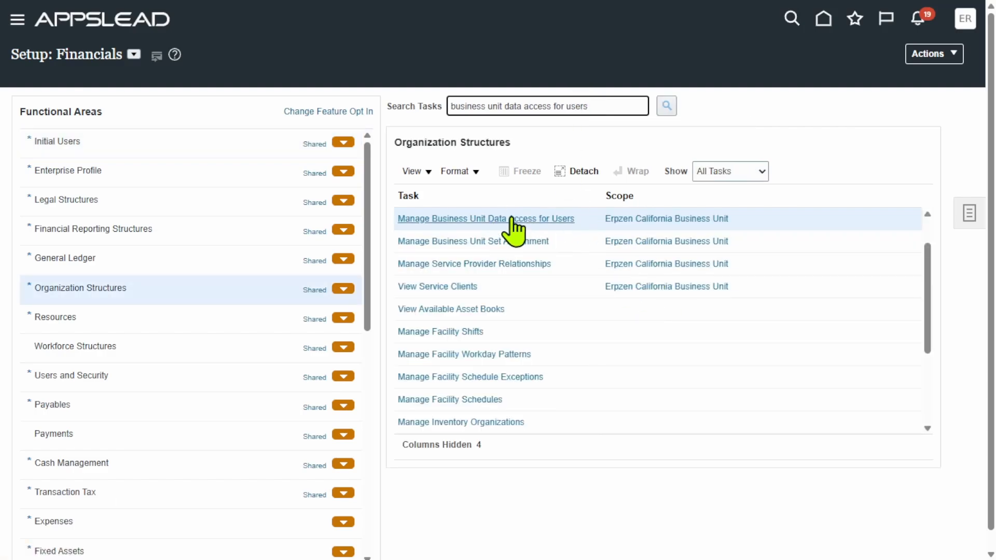
click(511, 220)
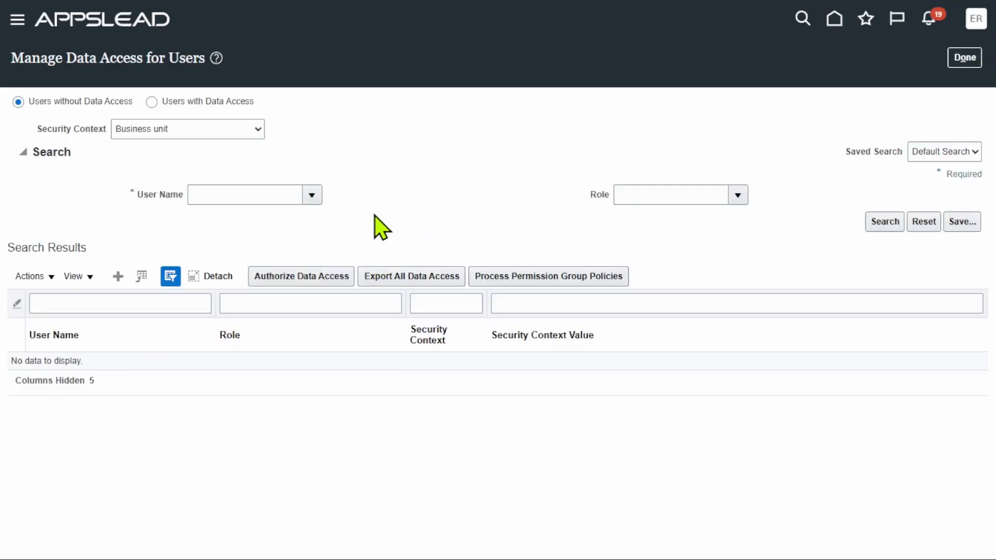
Search users with data access for user name erpzen and examine the Accounts Receivable Manager and Specialist assignments
click(152, 101)
click(321, 196)
click(215, 440)
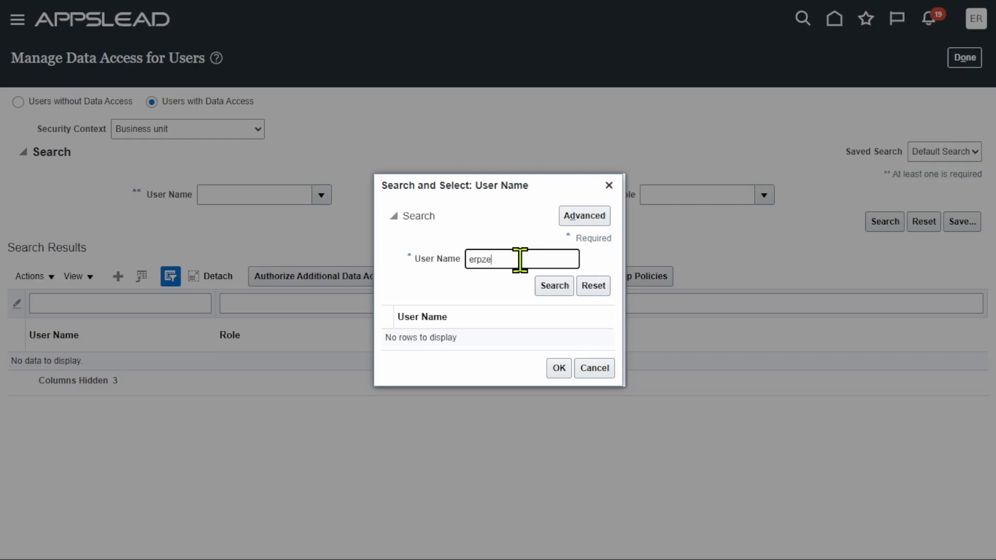
text(erpzen)
click(552, 284)
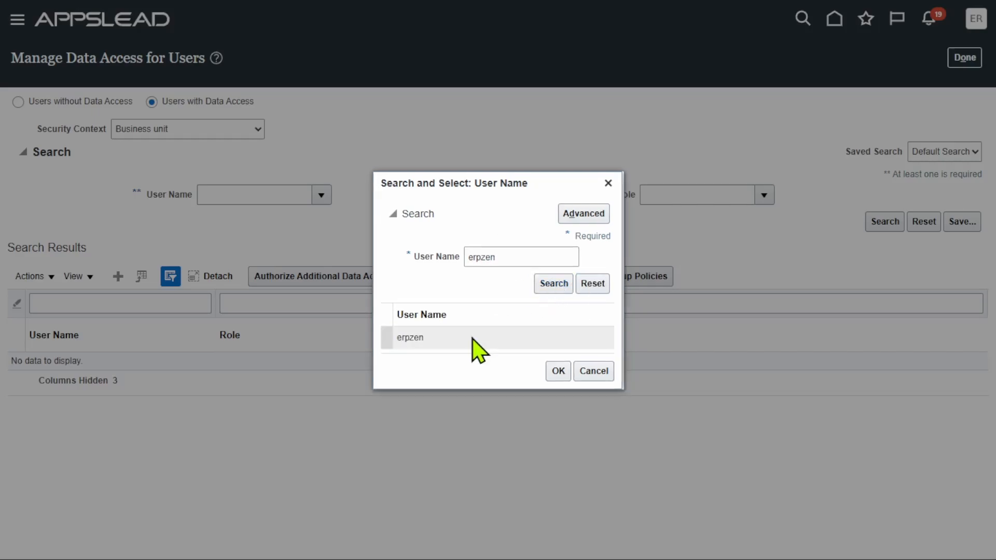
click(469, 342)
click(555, 370)
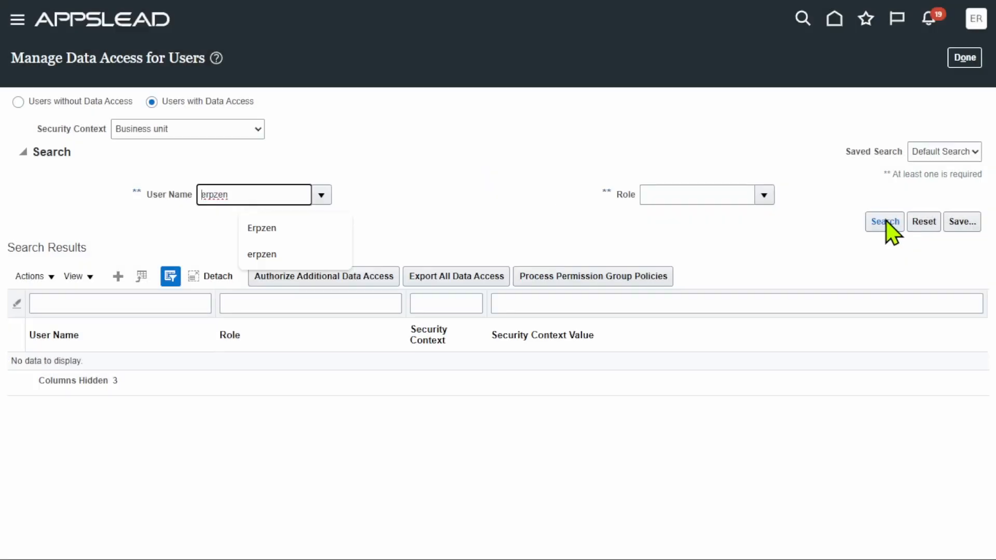
click(884, 226)
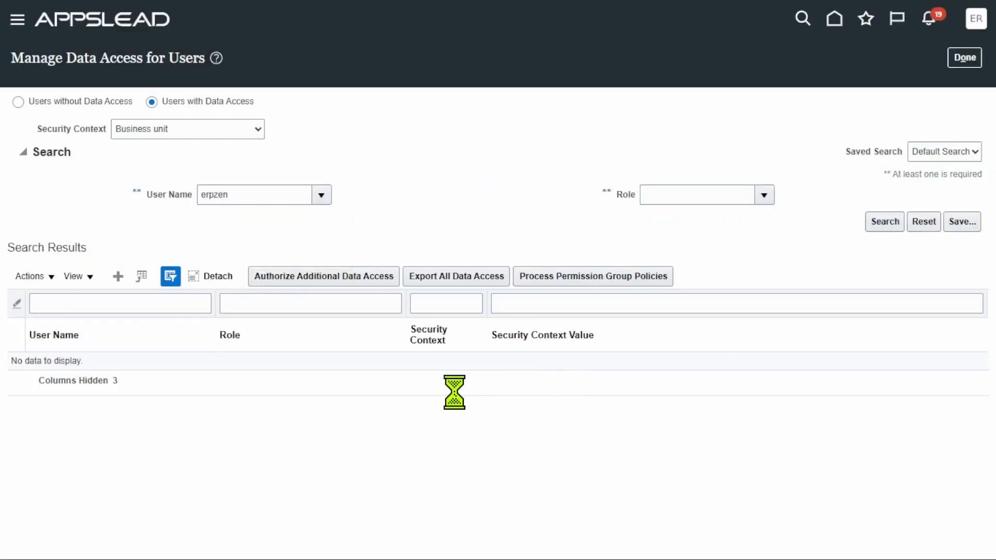
click(330, 366)
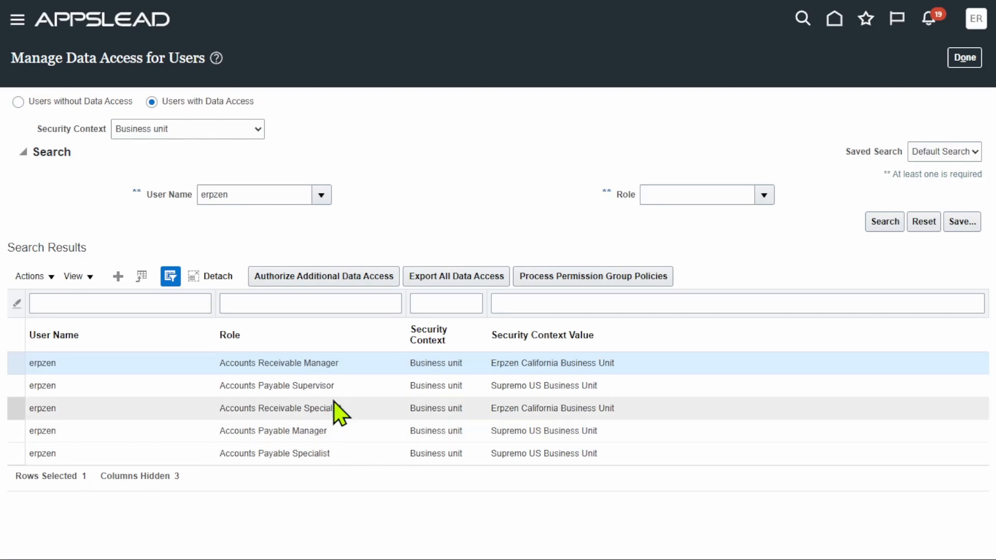
click(358, 409)
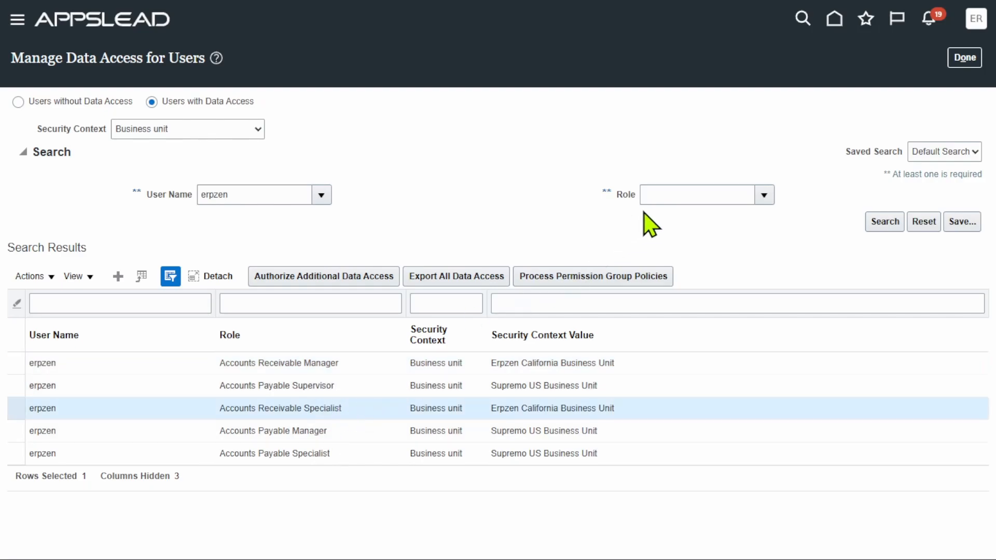
Return to the home page and check the Receivables group in the navigation menu again
click(148, 20)
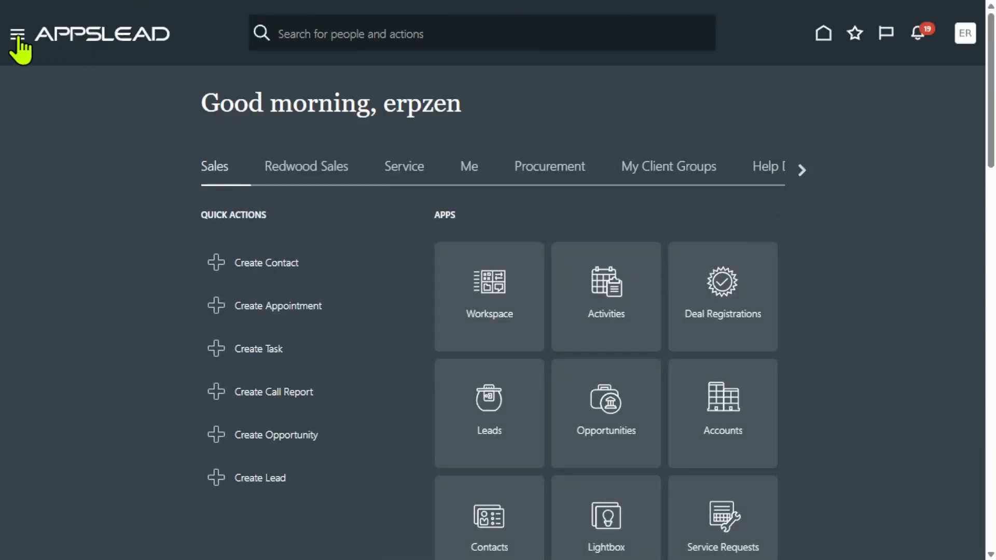
click(17, 35)
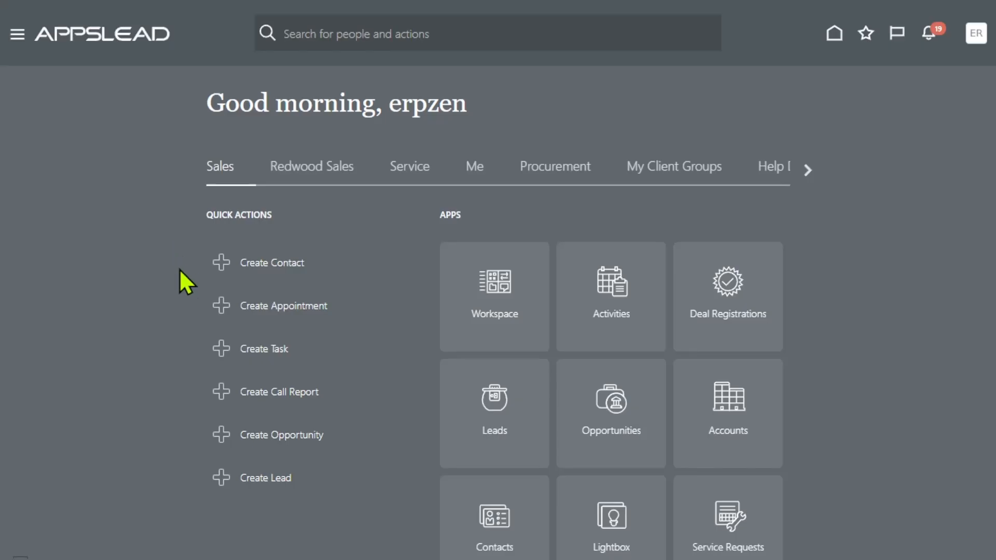
scroll(202, 249, down, 4)
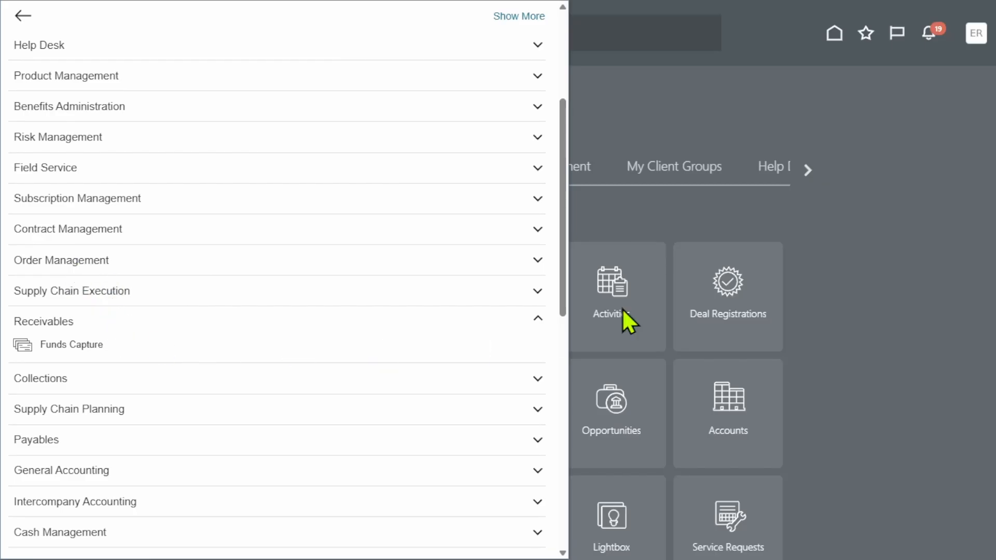
Look through all the application groups on the home page for a Receivables group
click(722, 192)
click(797, 171)
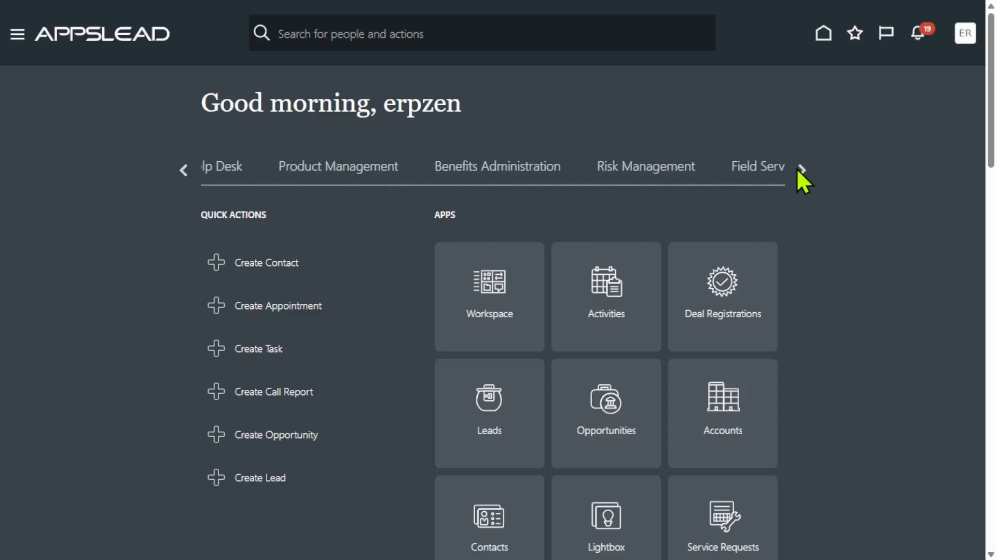
click(797, 168)
click(796, 168)
click(796, 167)
click(797, 169)
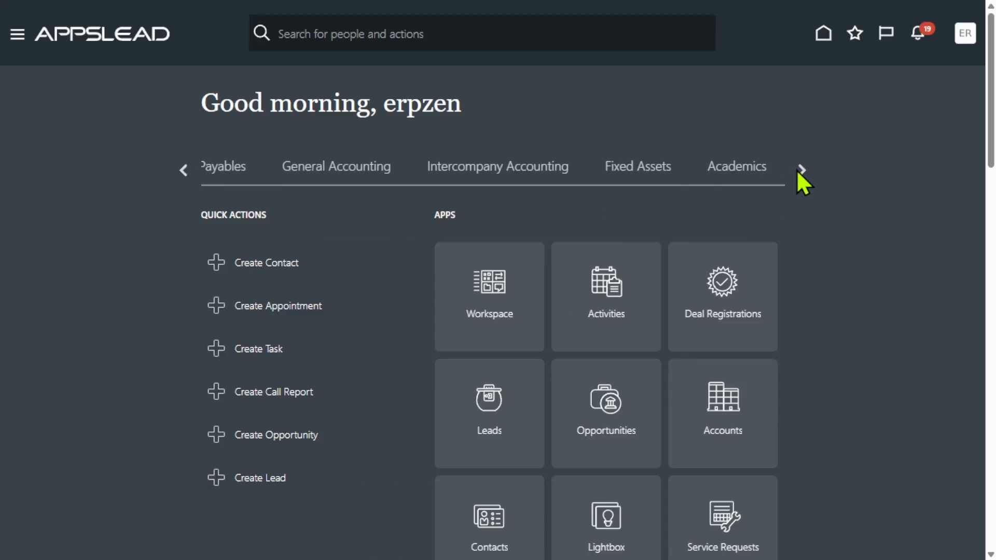
click(796, 169)
click(797, 169)
click(797, 170)
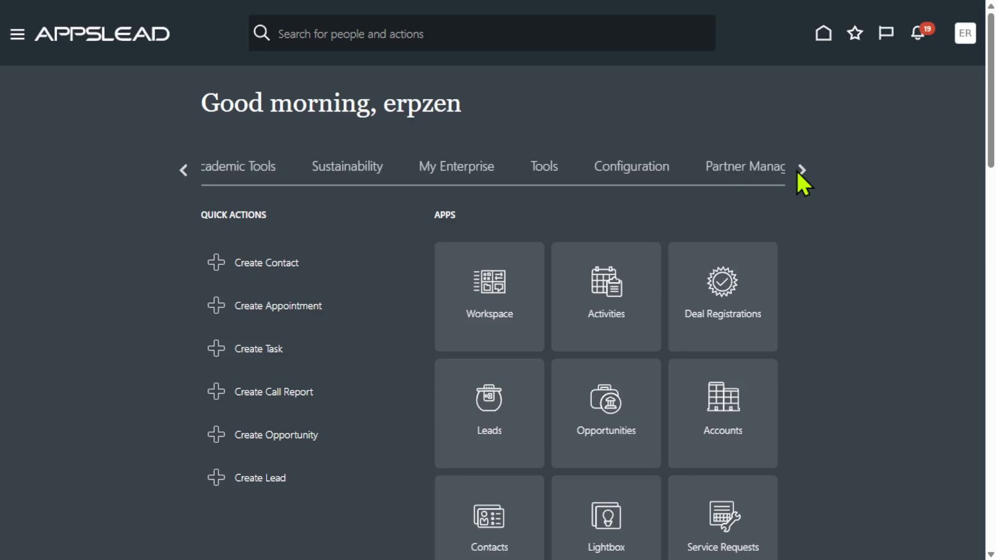
click(801, 169)
click(801, 170)
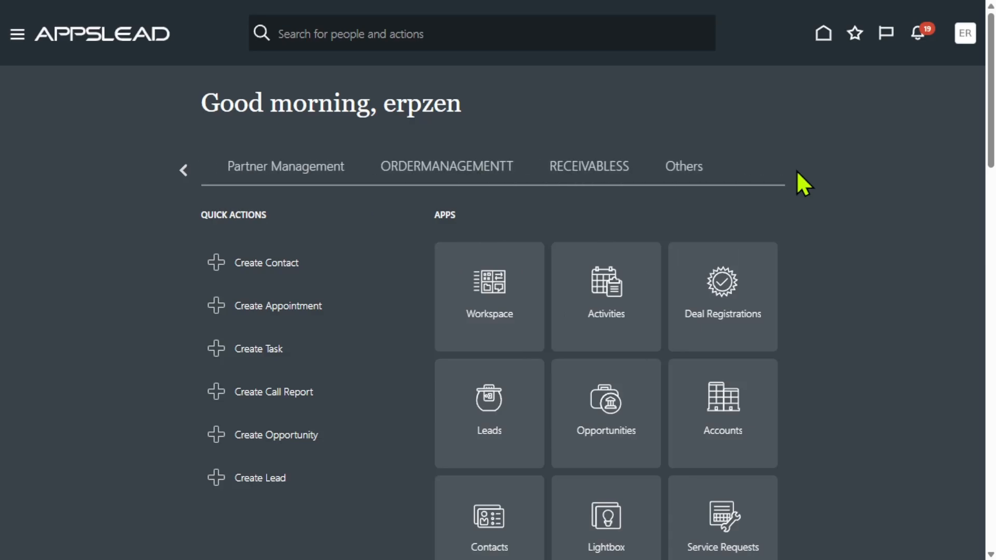
click(185, 169)
click(185, 169)
click(185, 170)
click(185, 170)
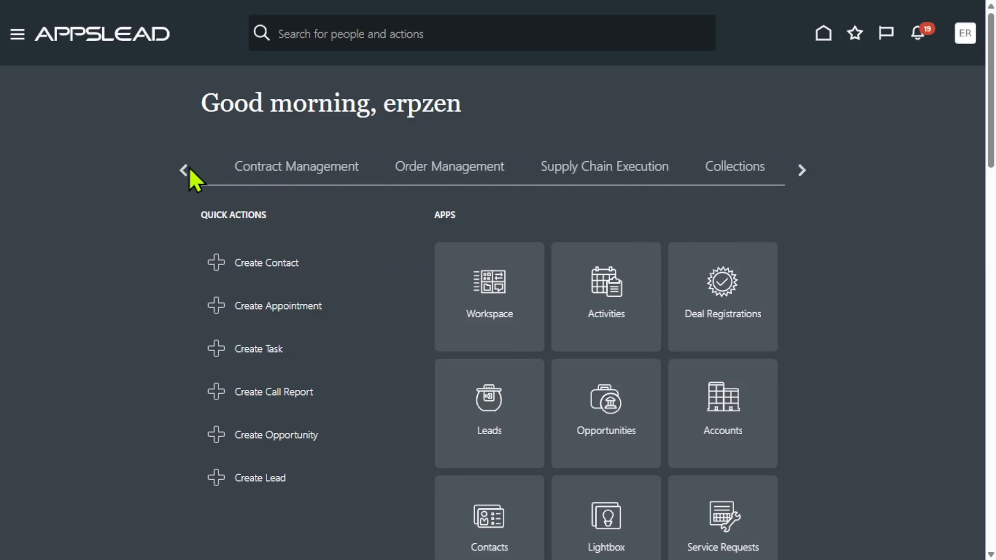
click(185, 170)
click(185, 170)
click(185, 170)
click(185, 169)
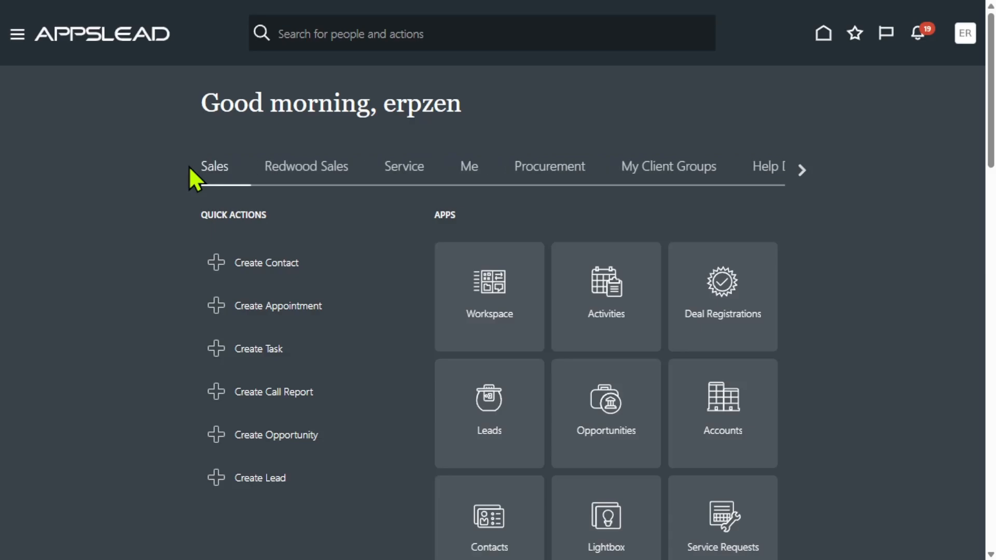
Open the Accounts Receivable work area from the RECEIVABLESS group on the home page
click(801, 170)
click(801, 168)
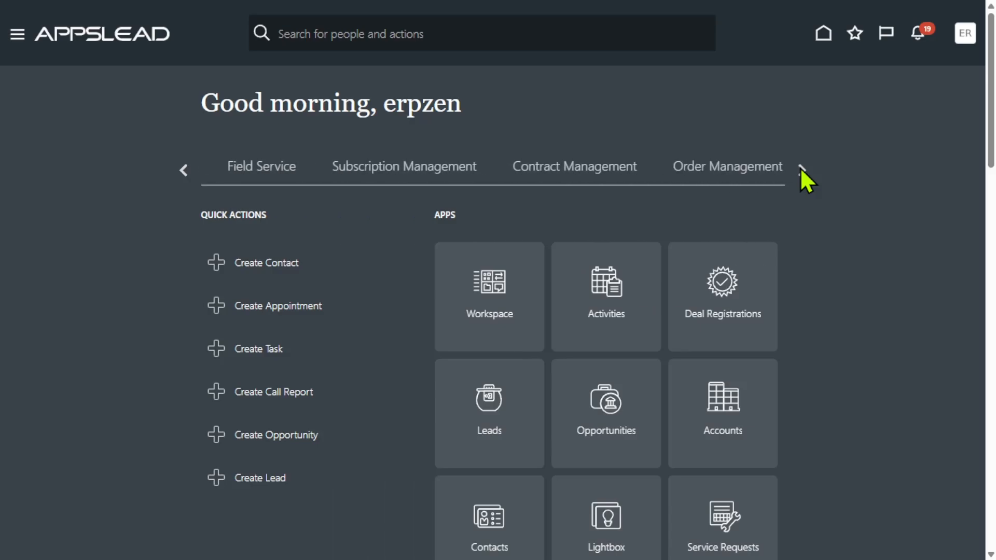
click(801, 169)
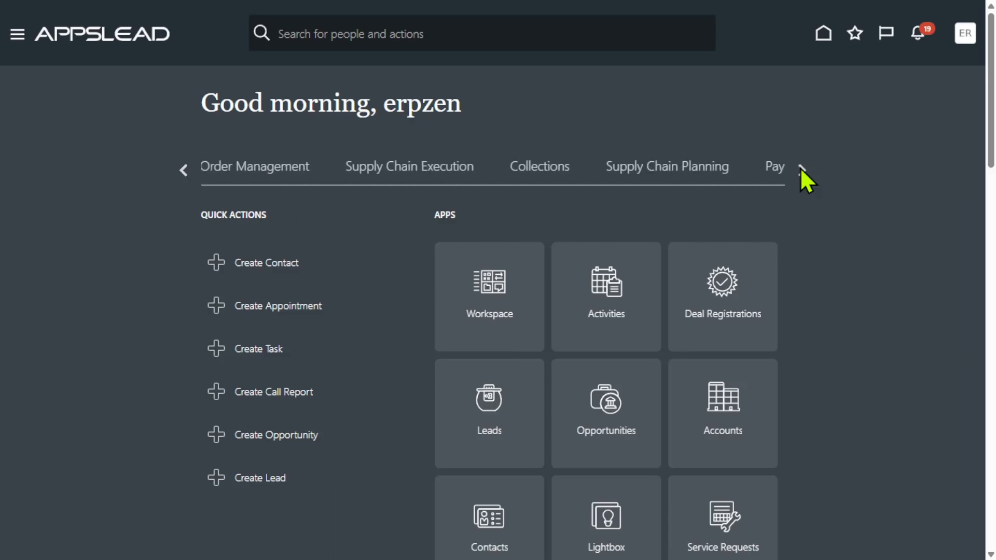
click(801, 168)
click(802, 168)
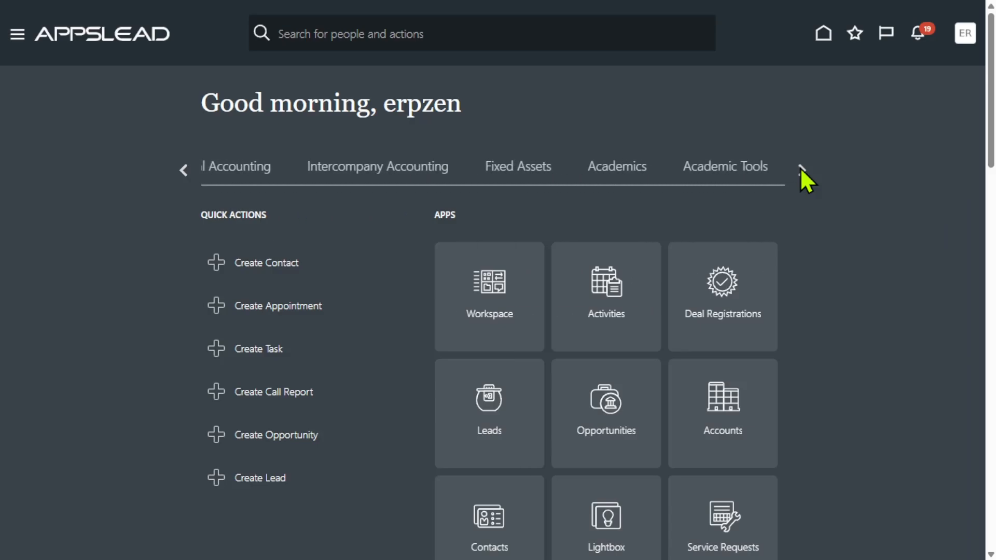
click(800, 168)
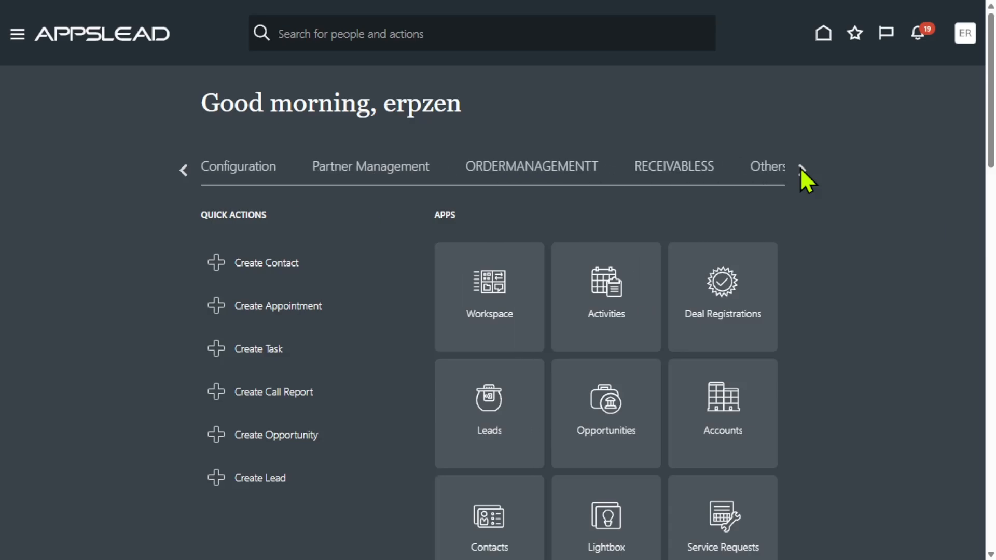
click(669, 172)
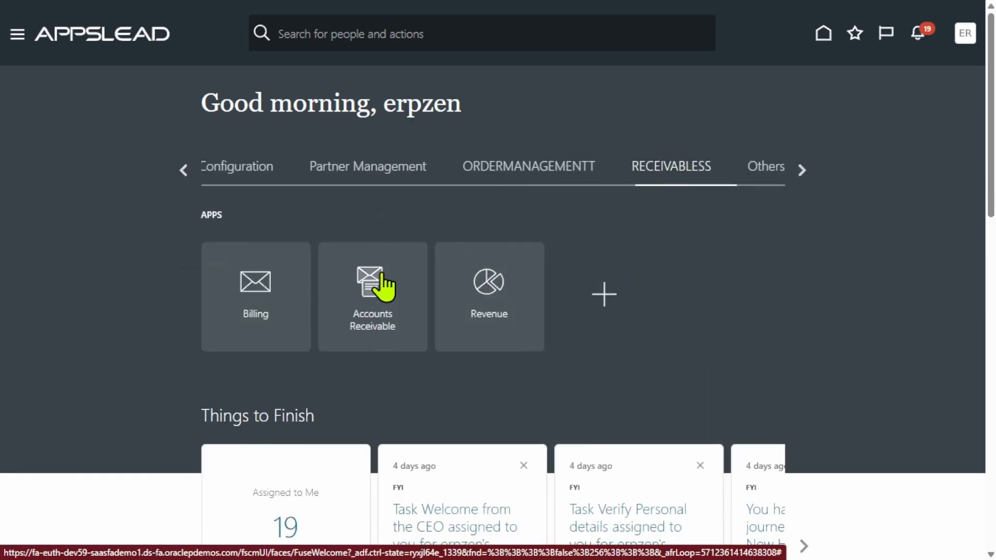
click(374, 294)
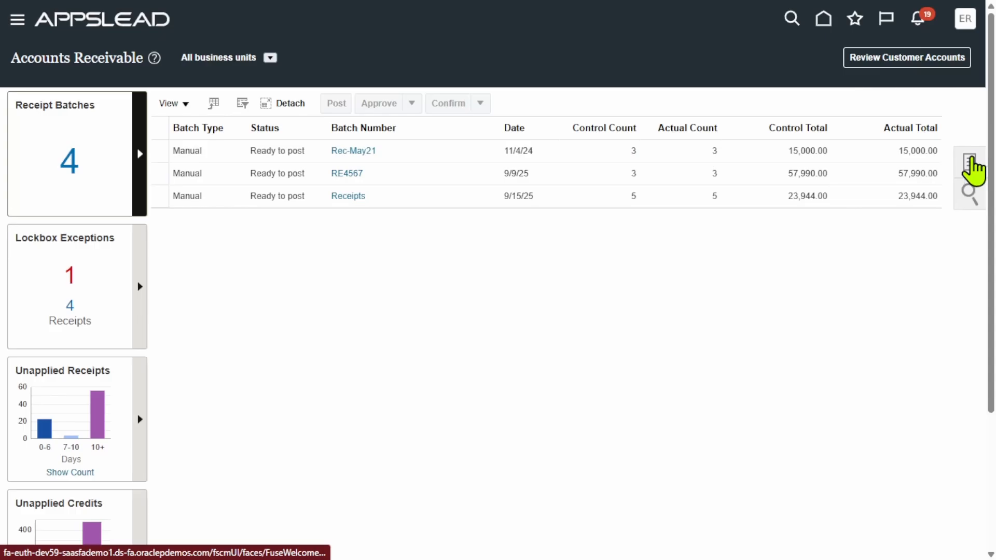
Open Manage Receipts and search for receipts with receipt date 6/14/26
click(973, 170)
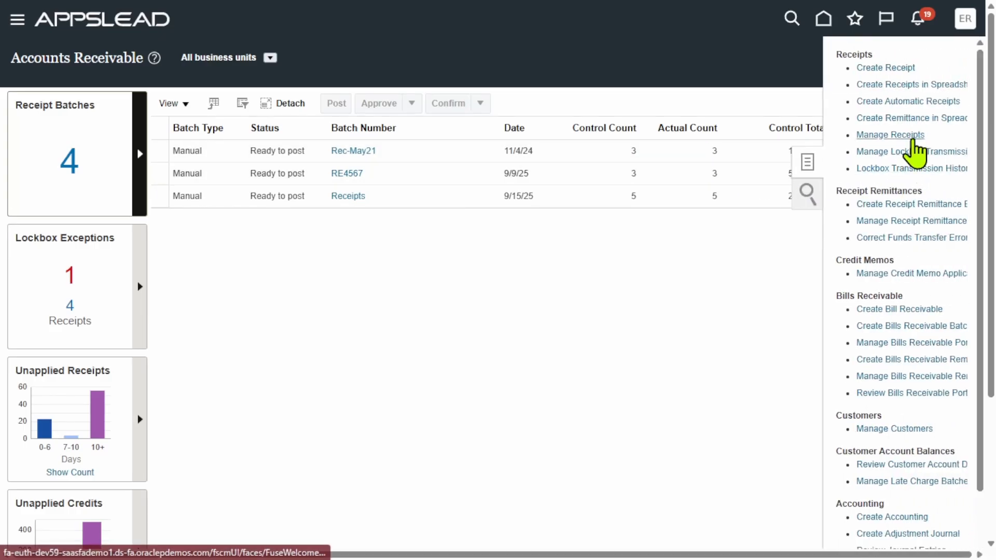
click(911, 137)
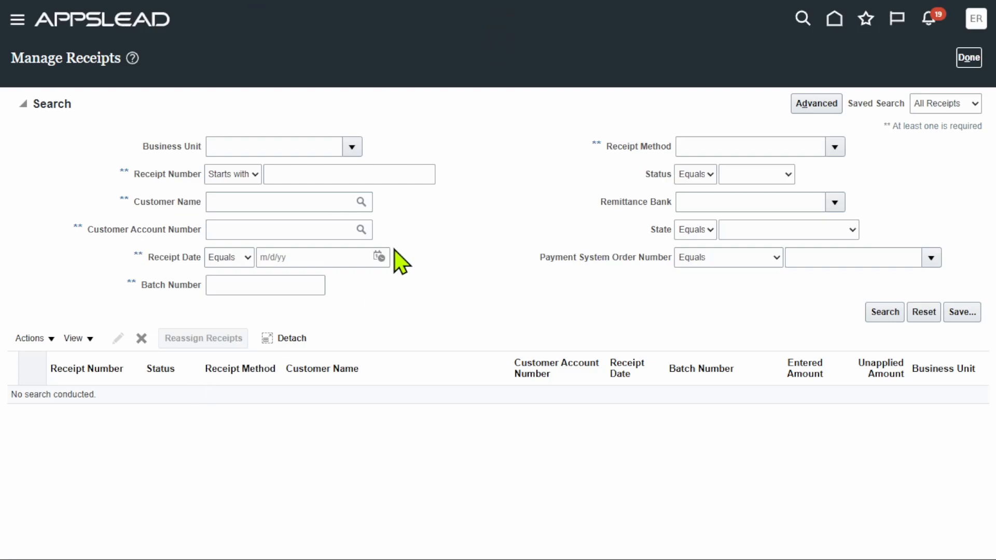
click(379, 257)
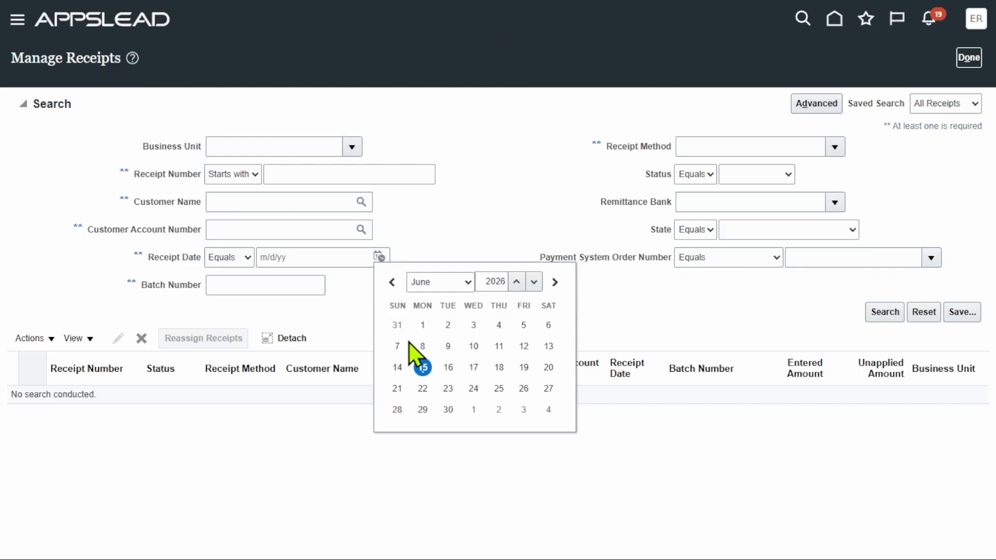
click(399, 368)
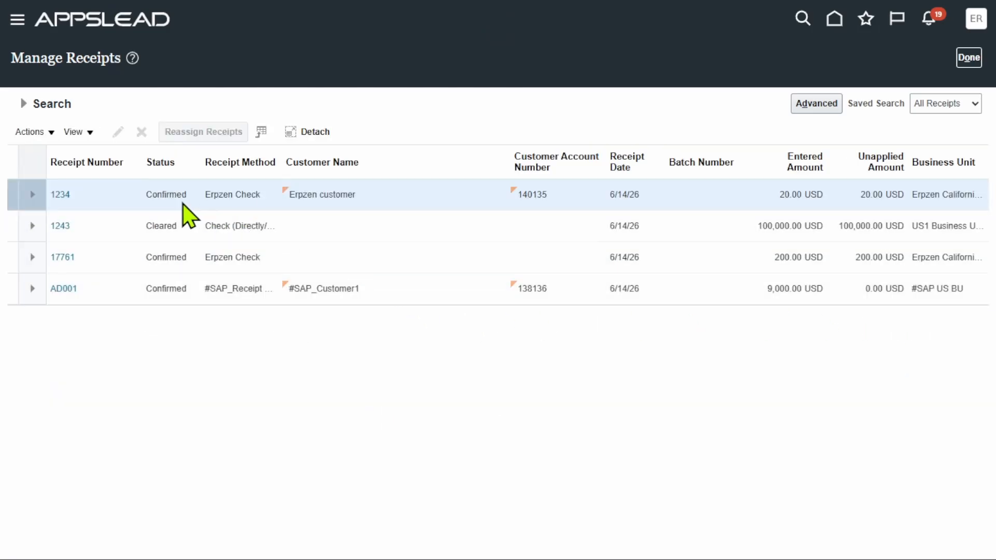
Open receipt 1234 of Erpzen customer and examine its receipt method and status
click(127, 194)
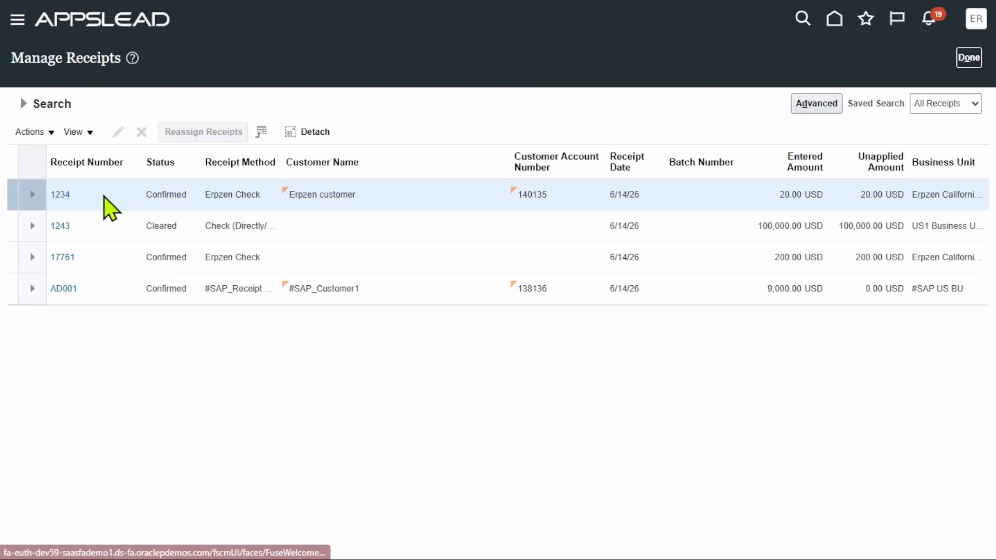
click(62, 196)
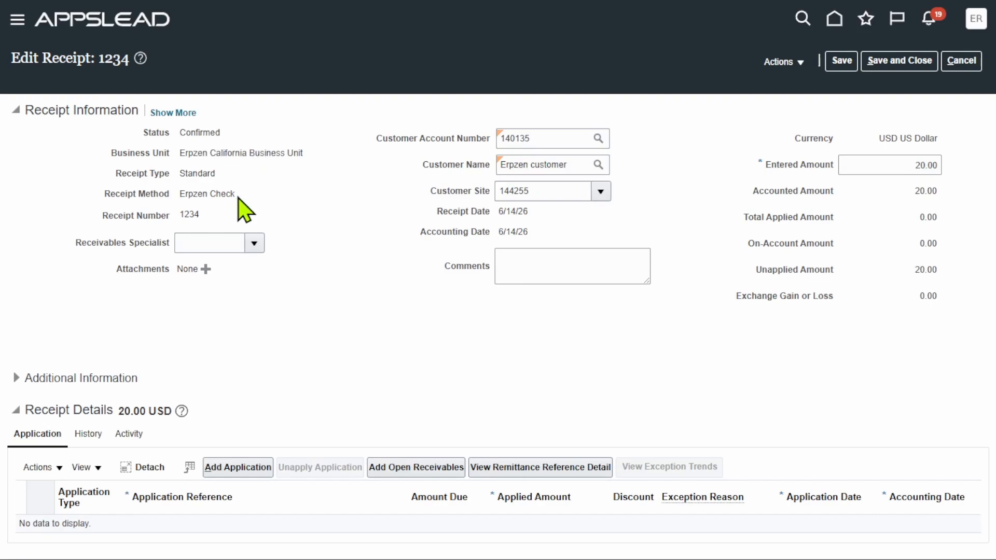
drag(238, 197, 171, 196)
click(311, 196)
drag(229, 134, 179, 128)
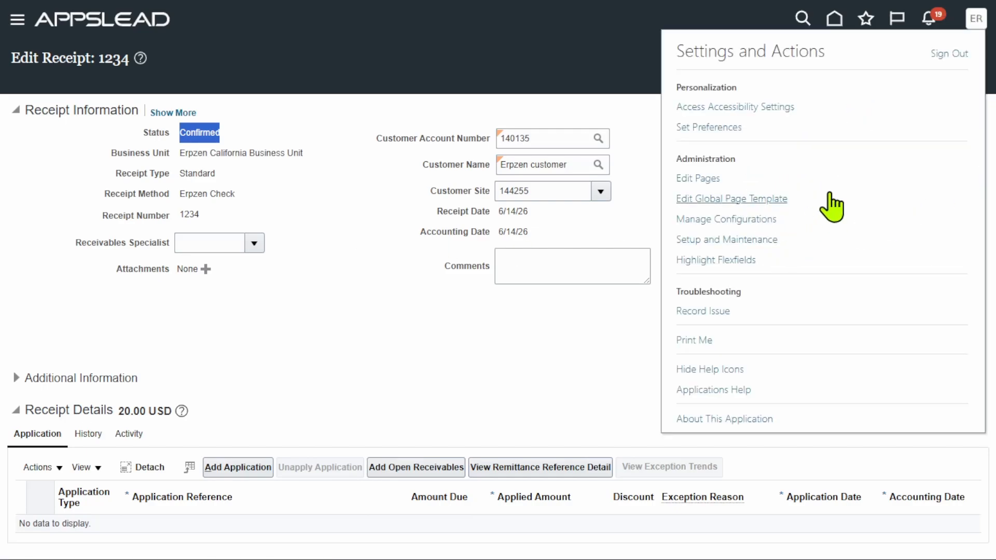
Try to find the receipt class setup task by searching the Financials tasks in Setup and Maintenance for "manage recei class"
click(756, 244)
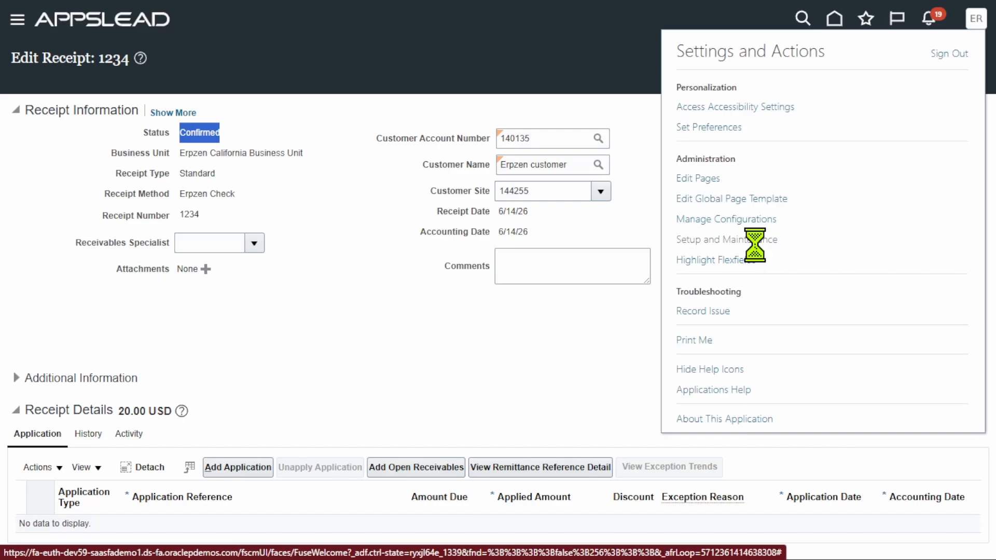
click(537, 110)
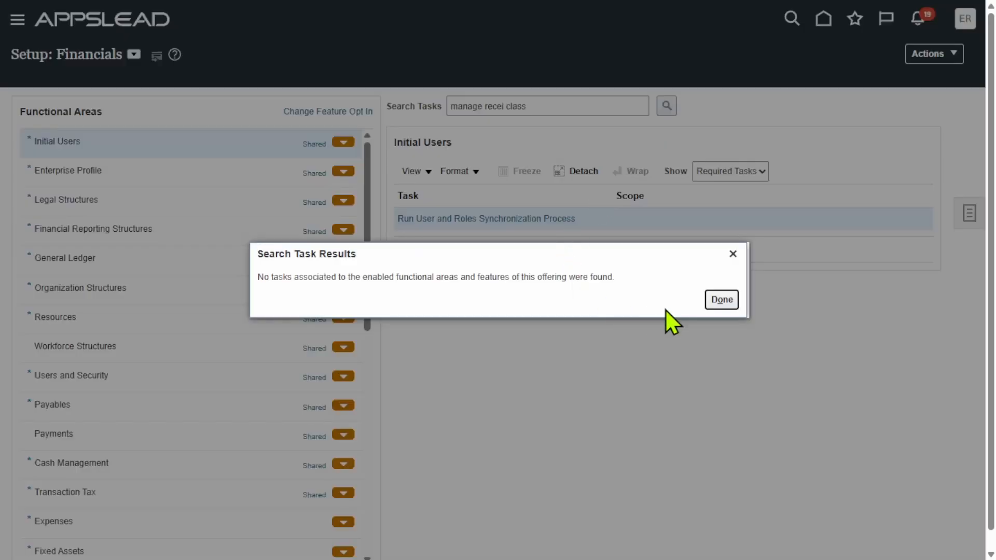
click(722, 299)
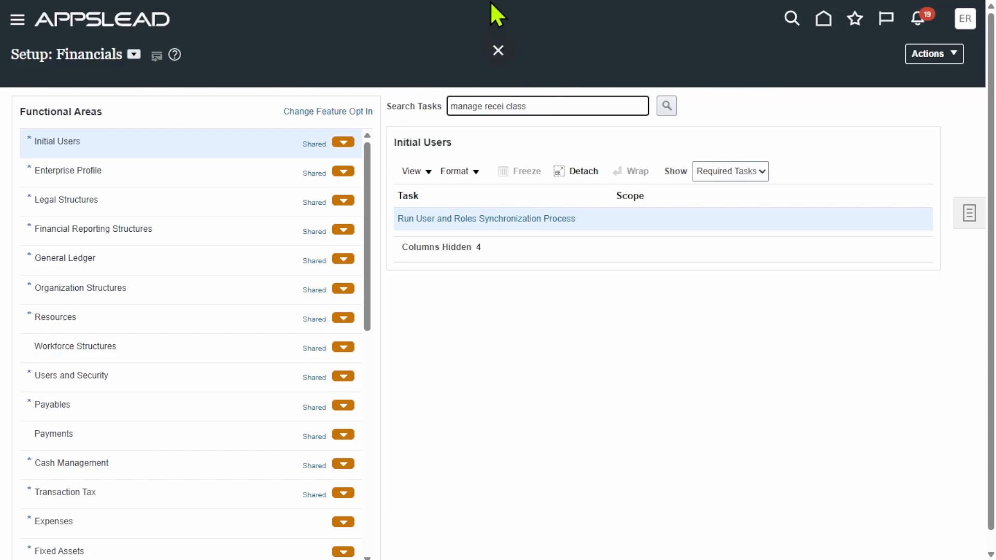
Duplicate the browser tab, make the copy full screen, and open Setup and Maintenance from its home page
click(499, 50)
right_click(115, 13)
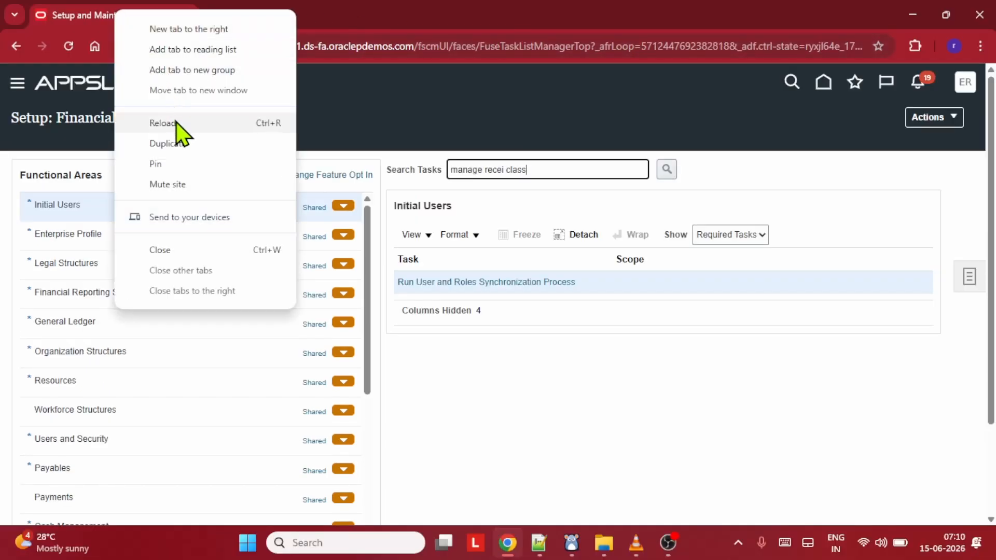
click(179, 141)
click(979, 46)
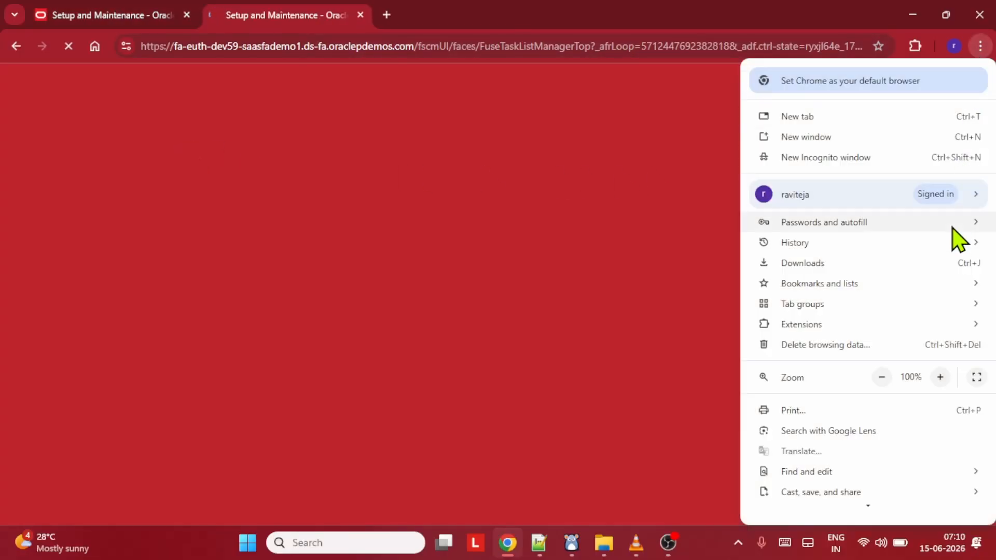
click(973, 377)
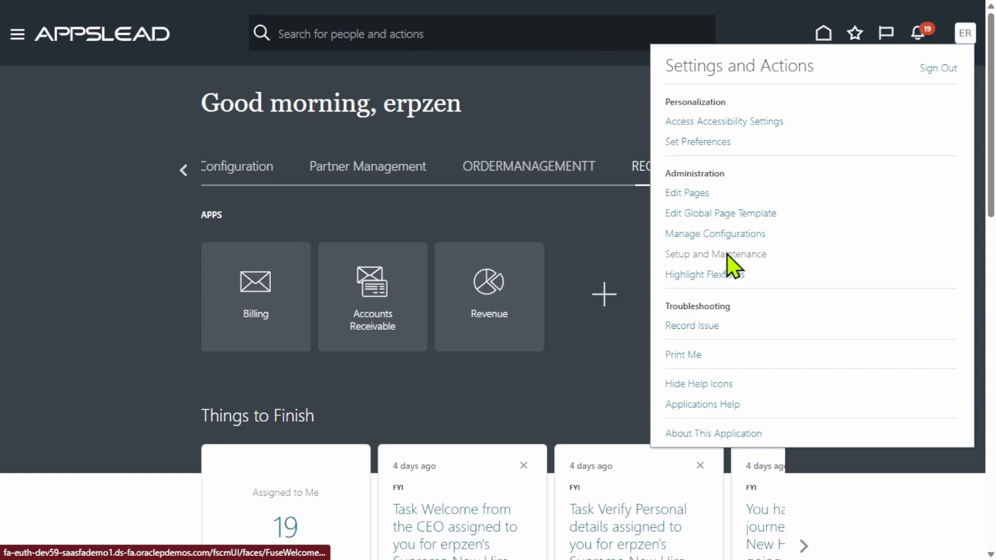
click(726, 254)
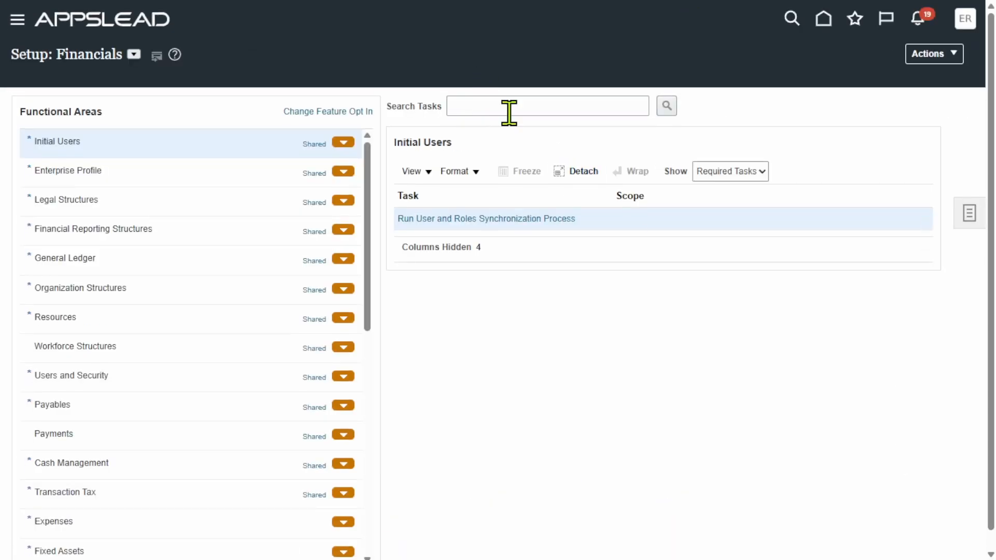
Try to find the setup task by searching the Financials tasks for "manage receipt class and"
click(509, 105)
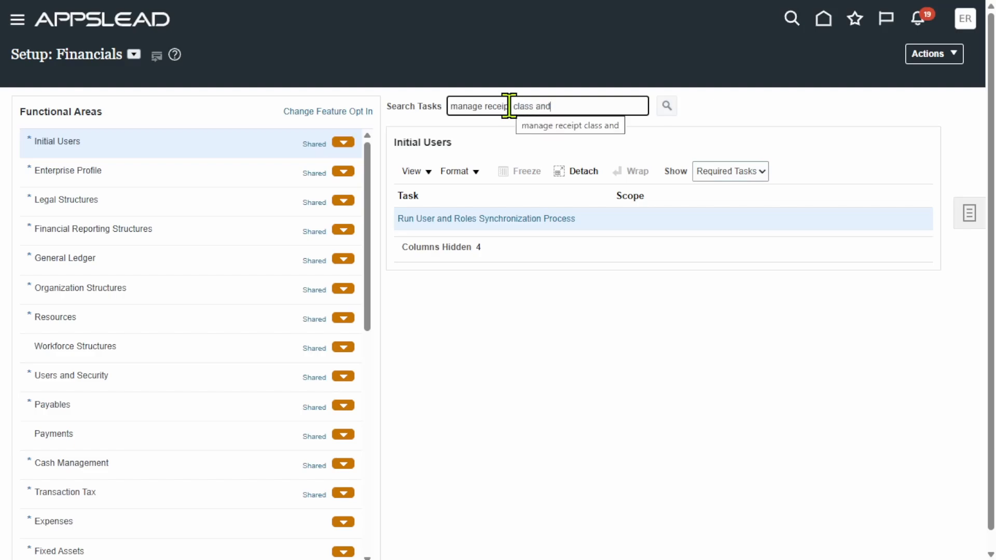
key(Return)
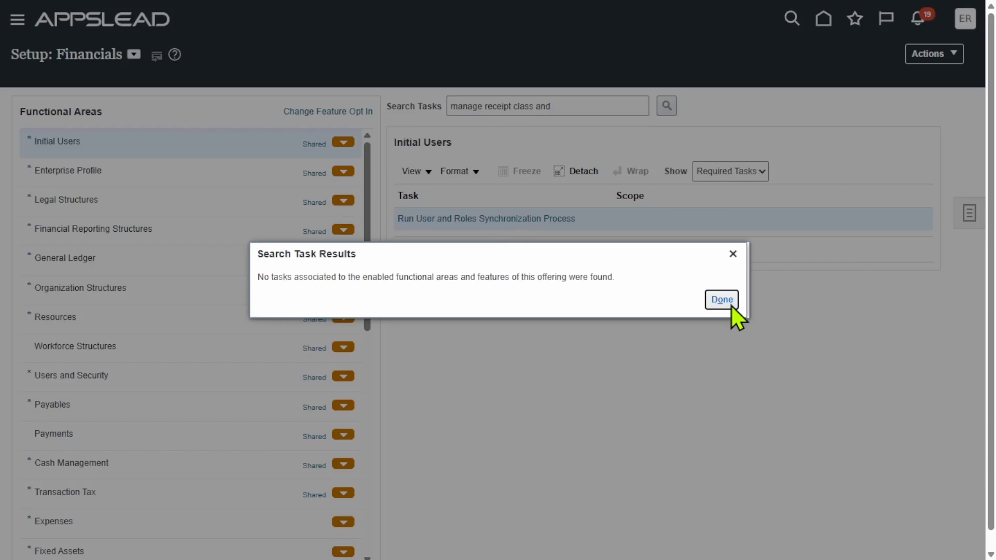
click(730, 305)
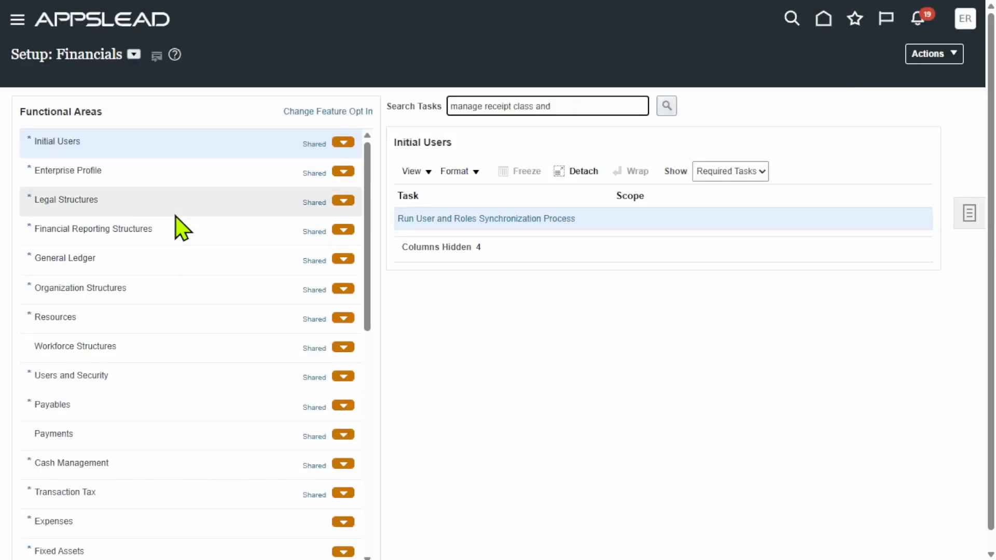
Show all tasks of the Receivables functional area and look through them for the receipt class setup task
scroll(188, 272, down, 5)
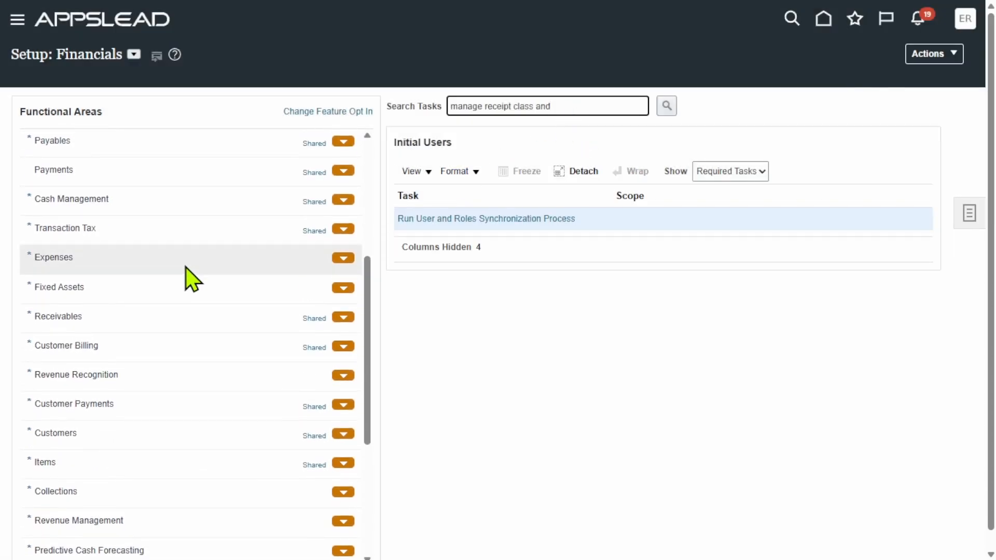
click(123, 327)
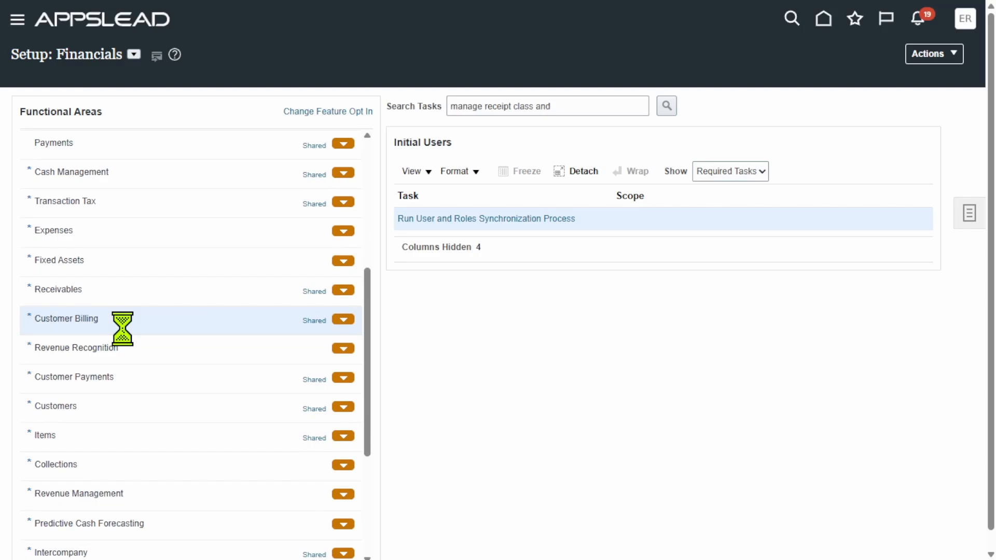
click(77, 289)
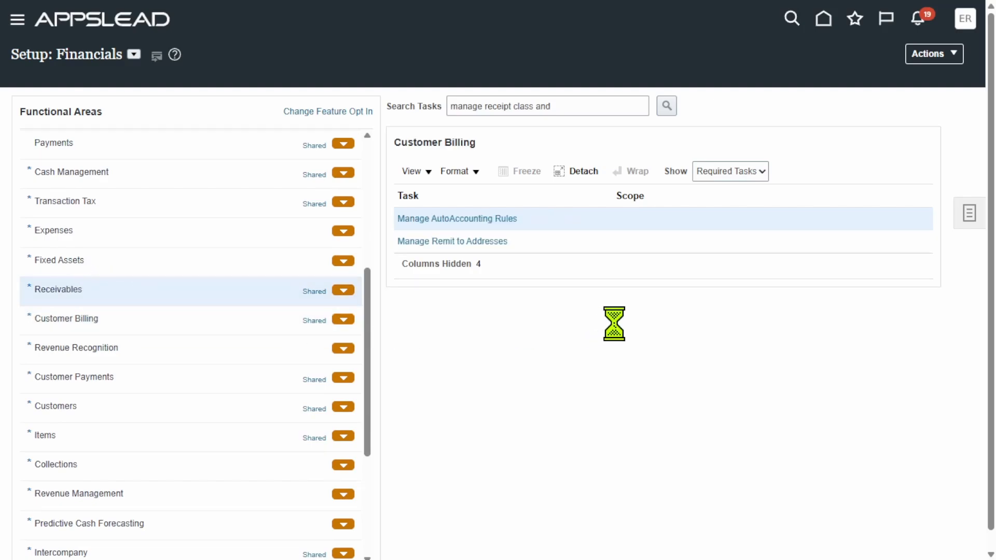
click(738, 172)
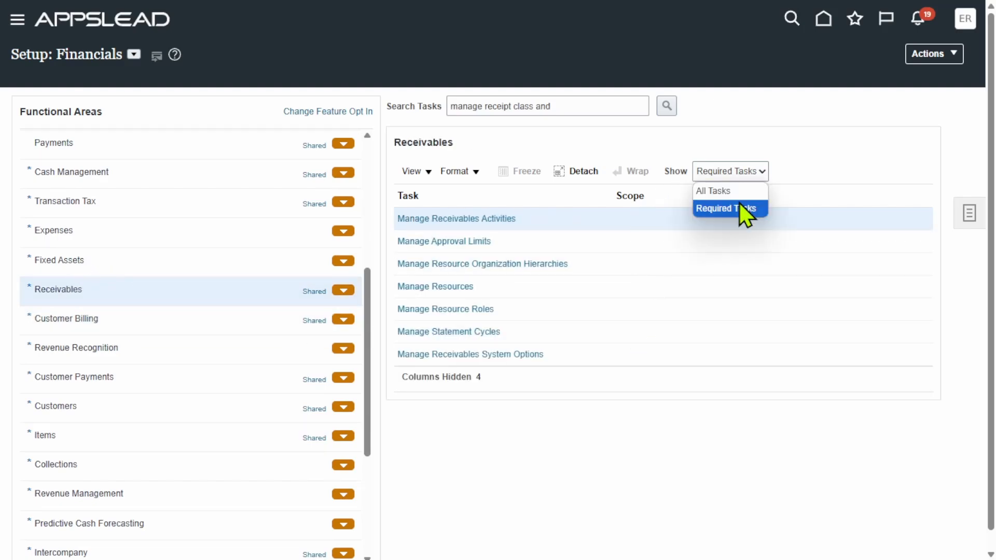
click(742, 191)
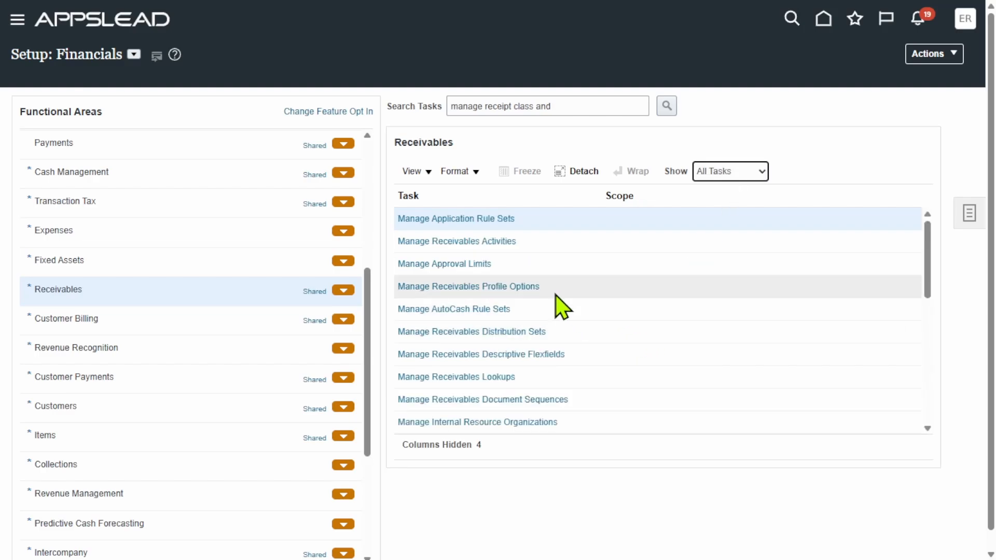
scroll(630, 310, down, 1)
scroll(630, 309, down, 7)
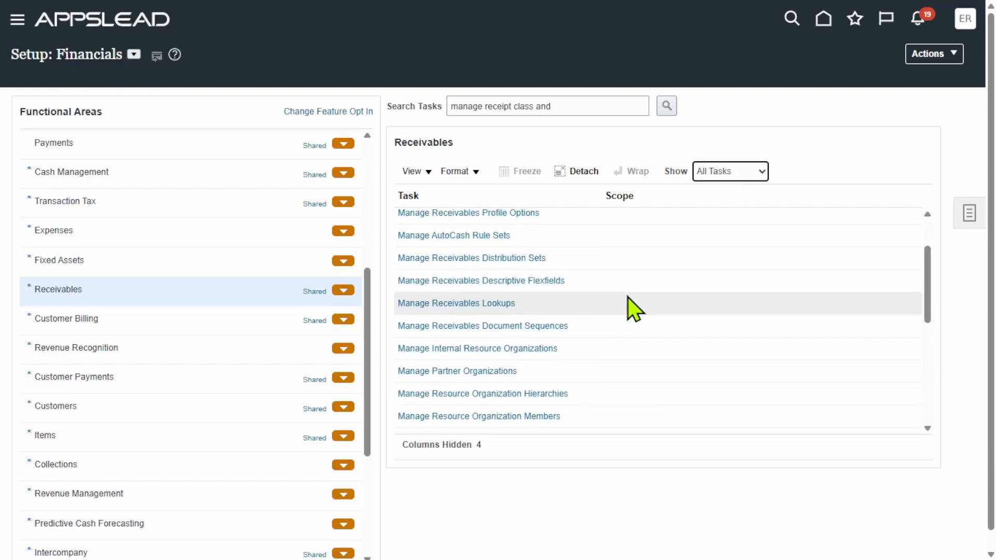
scroll(627, 307, down, 5)
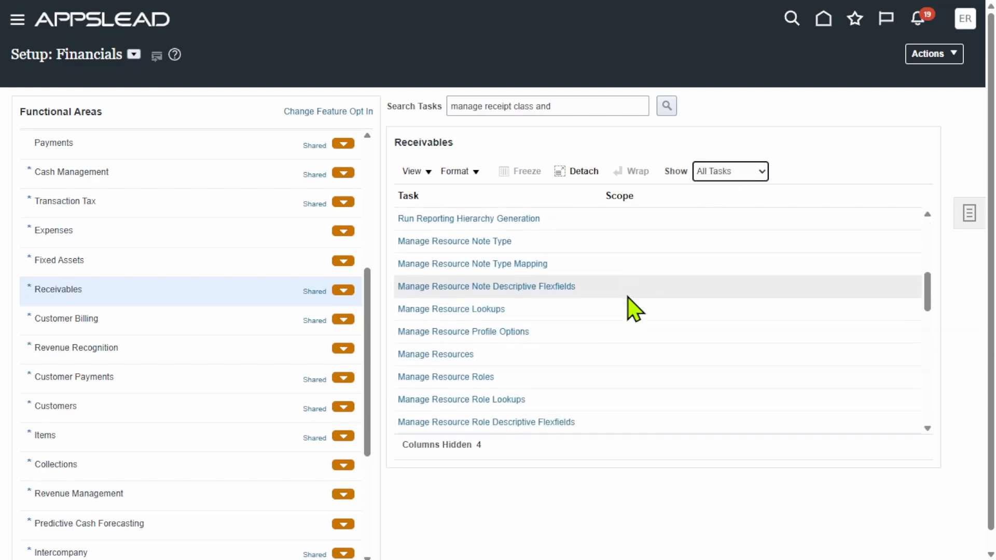
scroll(630, 309, up, 4)
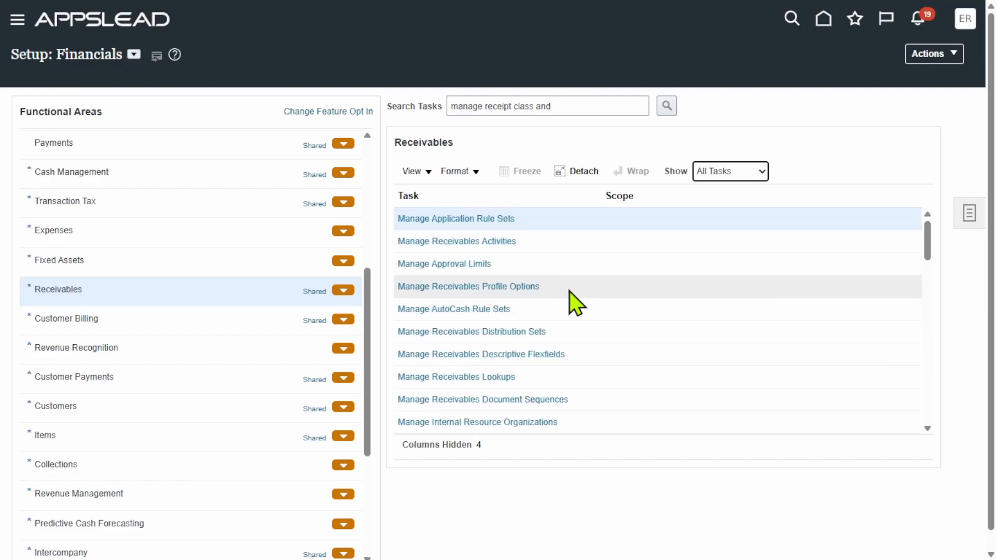
scroll(582, 312, down, 5)
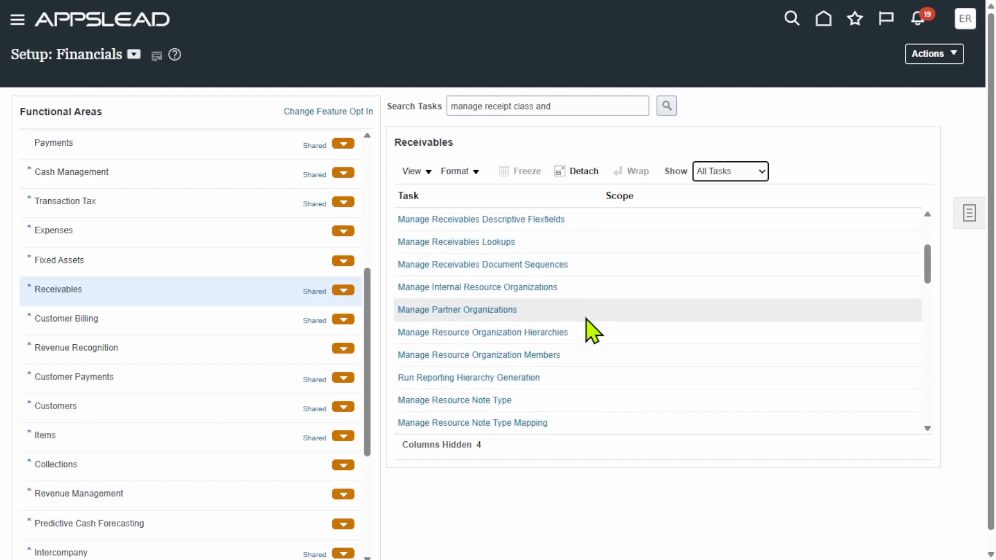
scroll(591, 332, down, 5)
Search the Financials tasks for "%Man%rec%class%an%meth%" and open the Manage Receipt Classes and Methods task
click(582, 88)
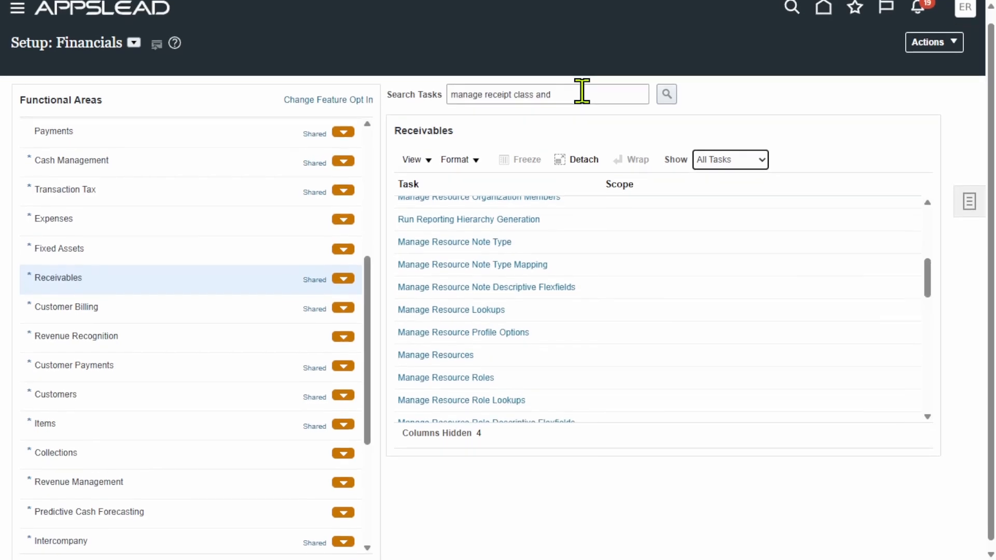
triple_click(581, 88)
click(582, 88)
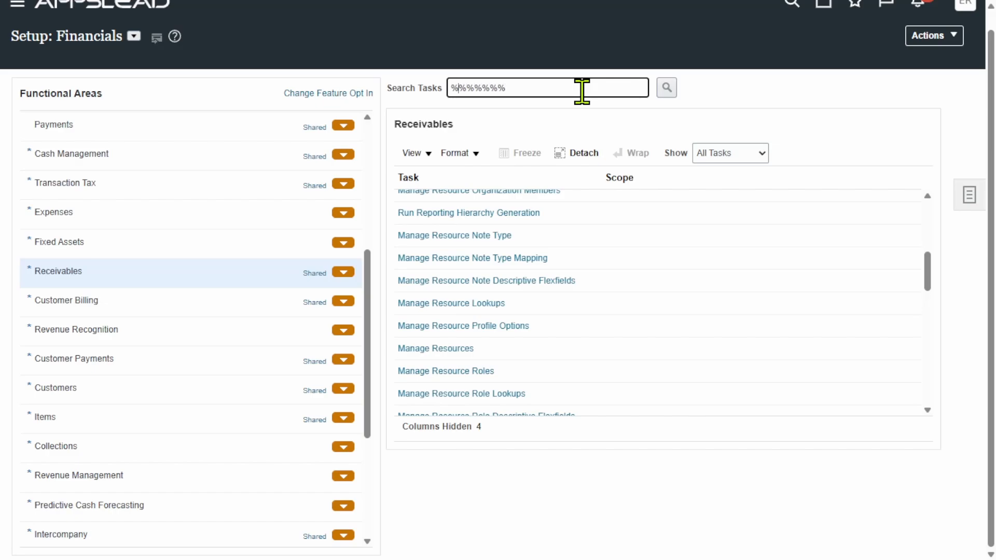
text(Man%rec%class)
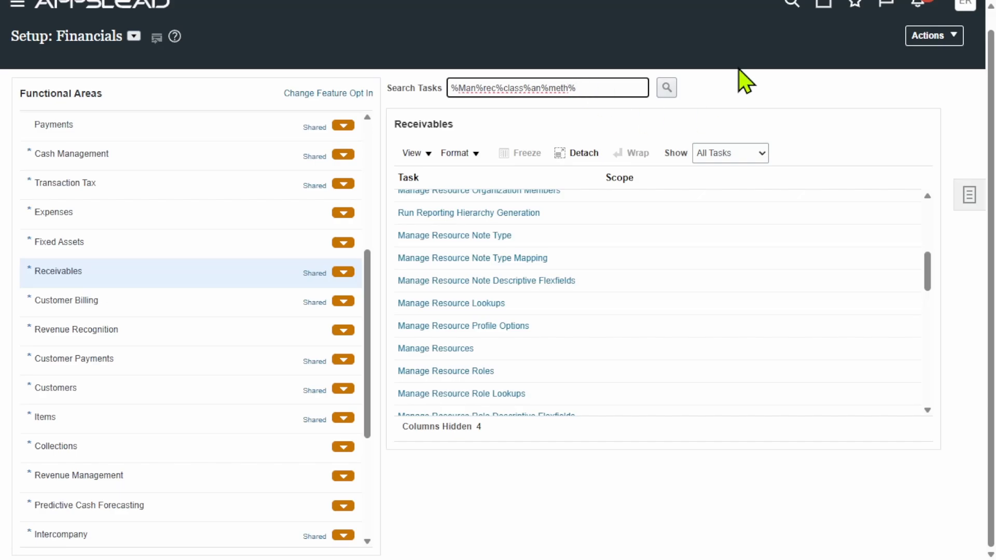
click(667, 89)
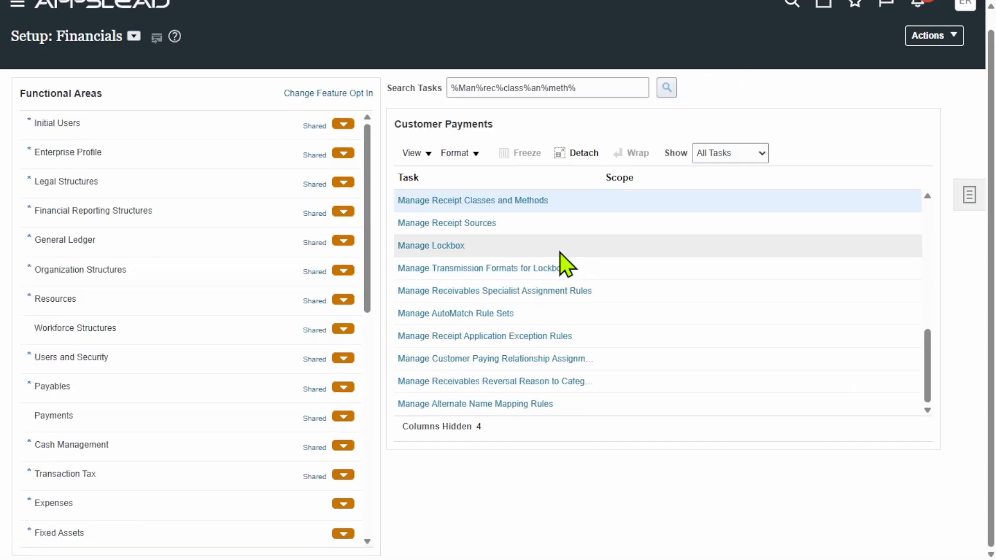
click(511, 200)
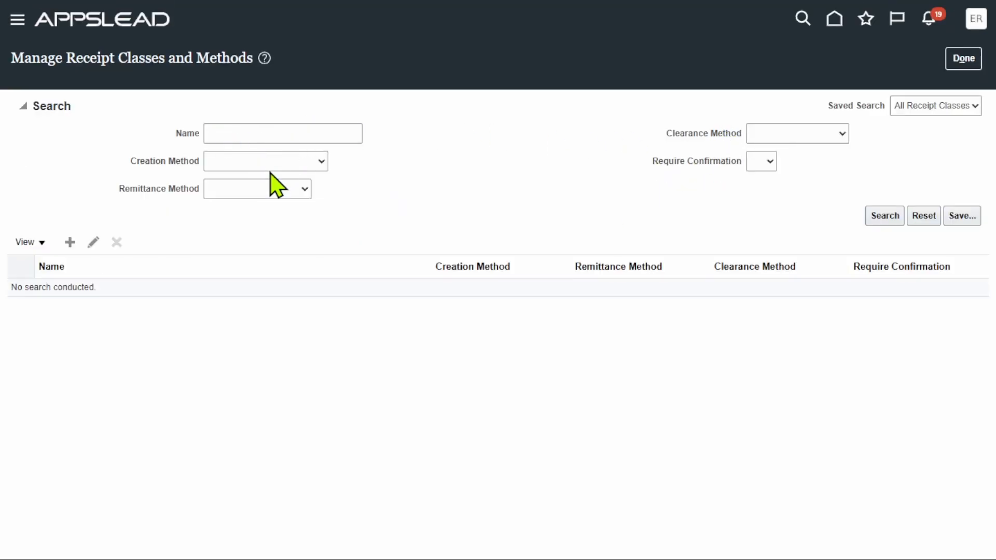
Search the receipt classes by the name "erpzen", examine the Erpzen Online class and its receipt methods, and leave it without saving
click(303, 134)
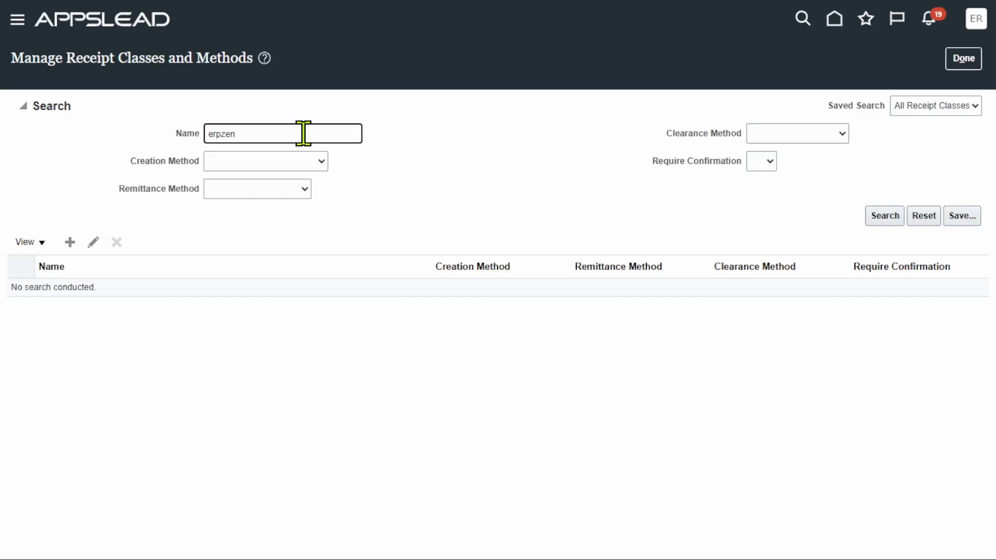
key(Return)
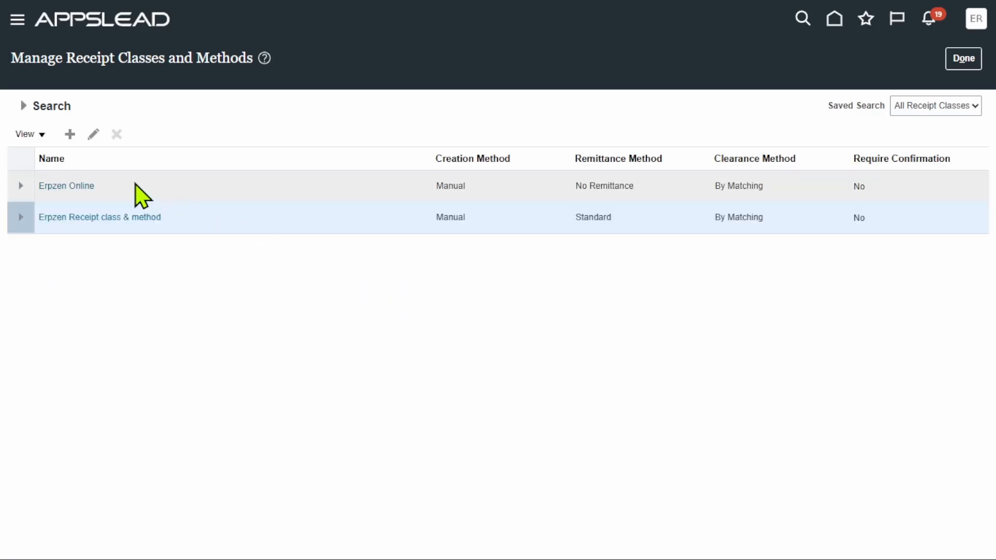
click(93, 134)
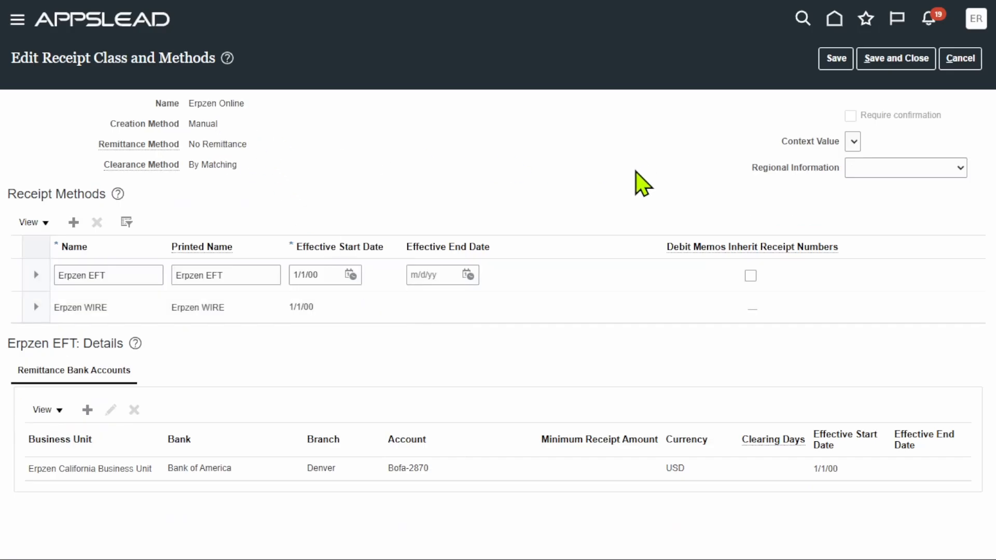
click(970, 61)
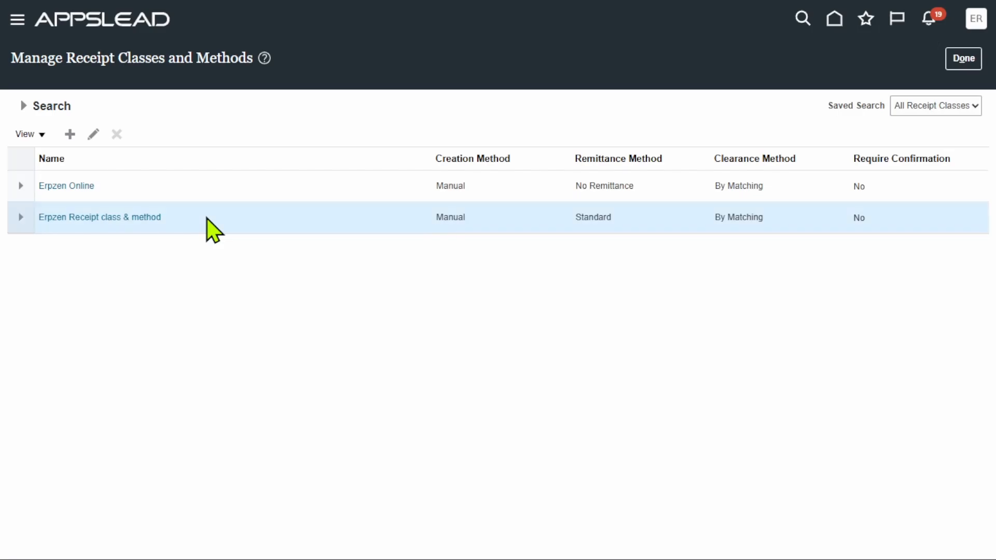
Open the Erpzen Receipt class & method class, examine its creation and remittance methods, and leave it without saving
click(134, 218)
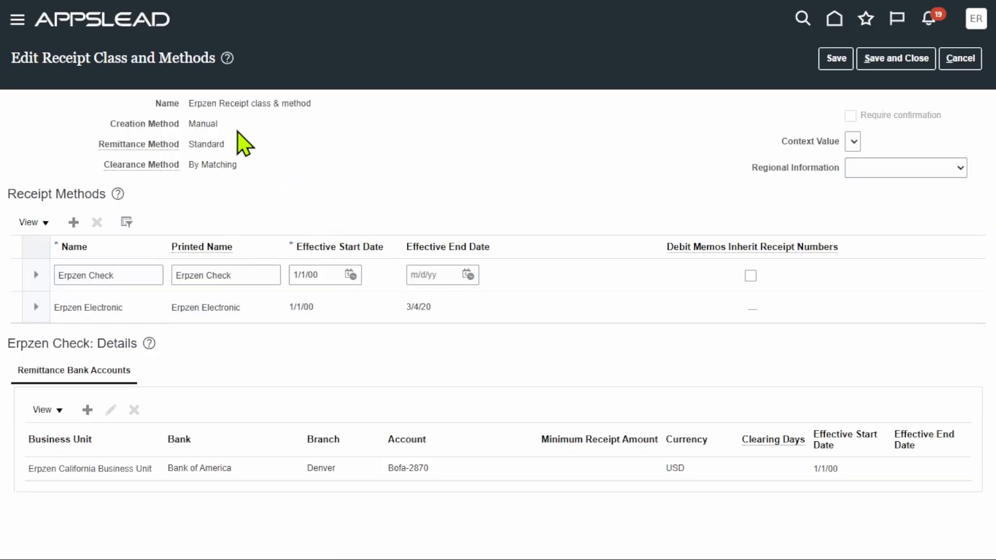
drag(216, 124, 189, 125)
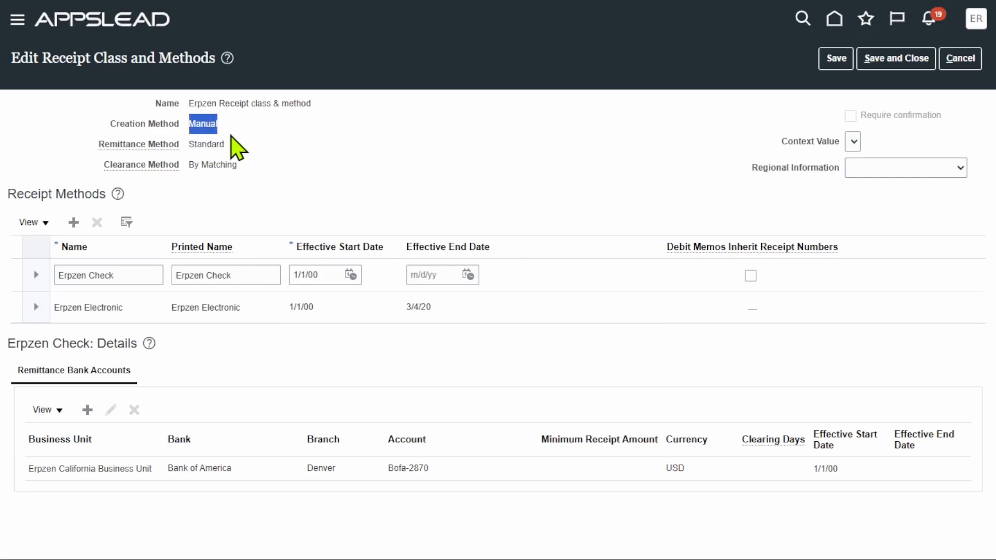
drag(224, 145, 188, 144)
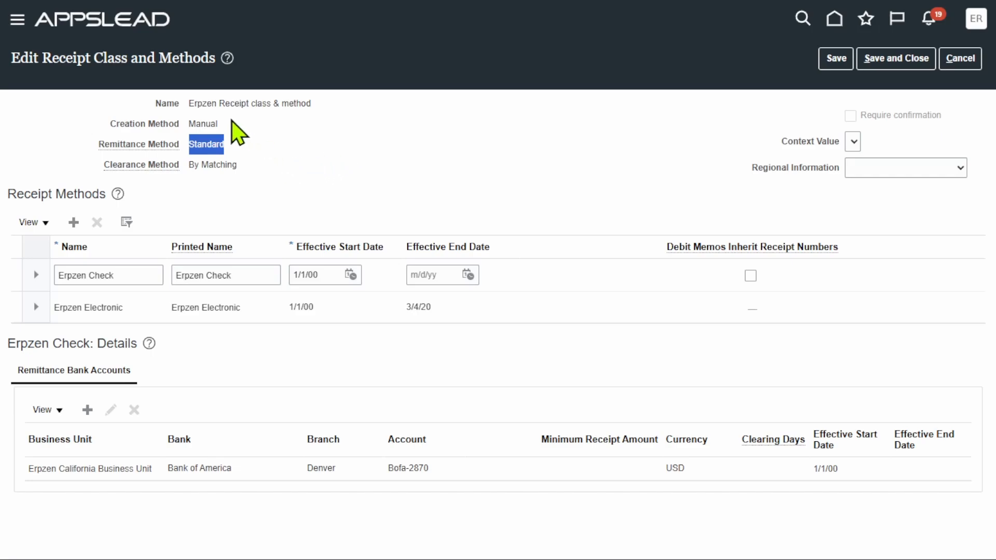
click(293, 161)
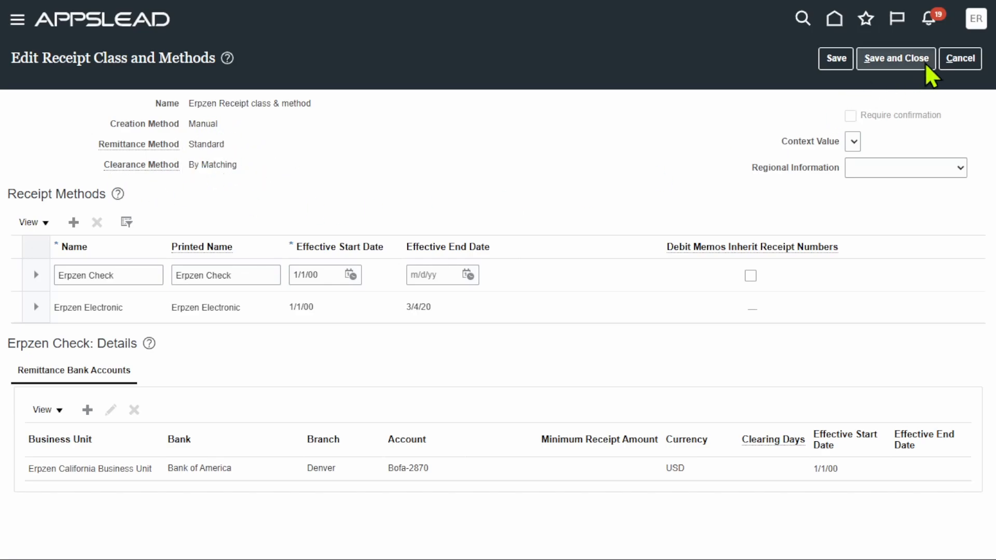
click(960, 59)
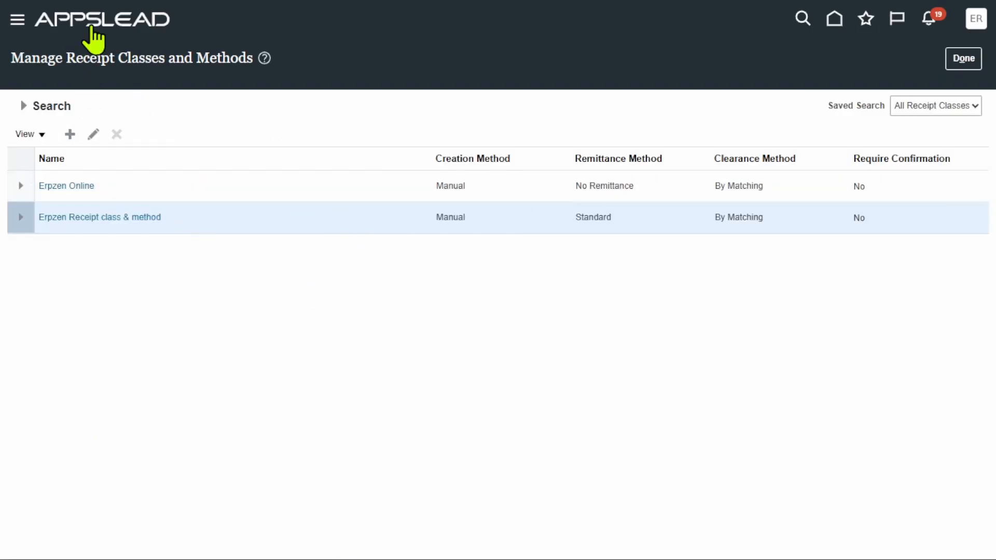
click(18, 21)
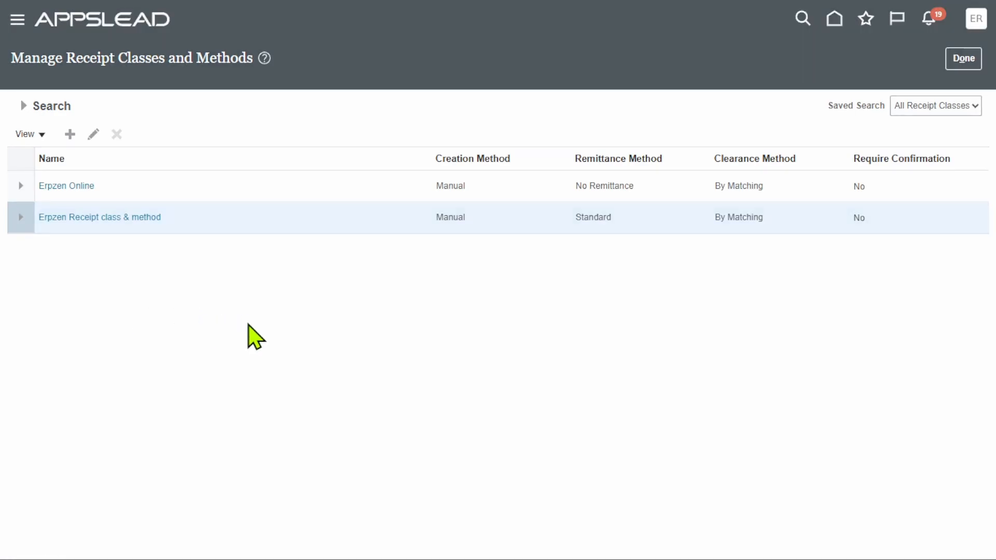
scroll(259, 338, down, 8)
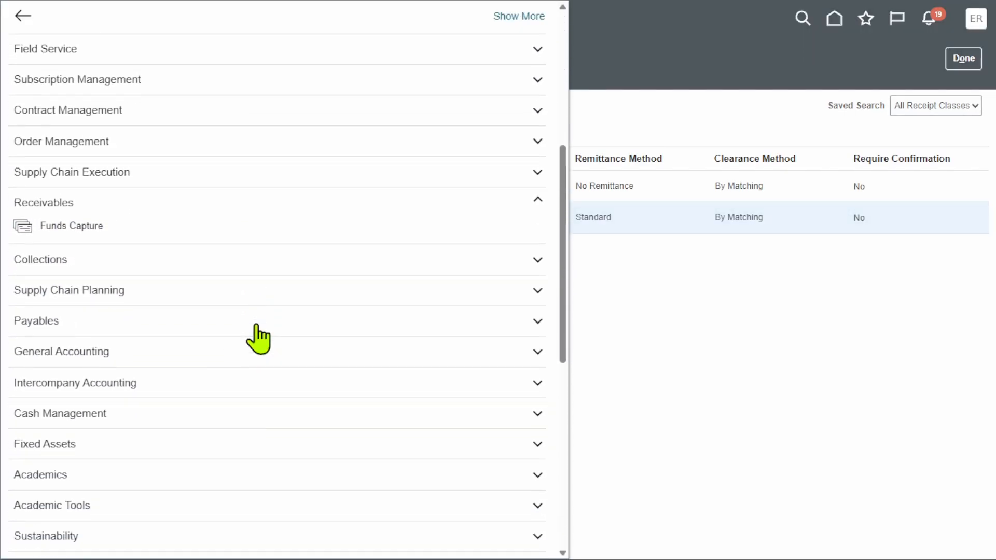
click(662, 316)
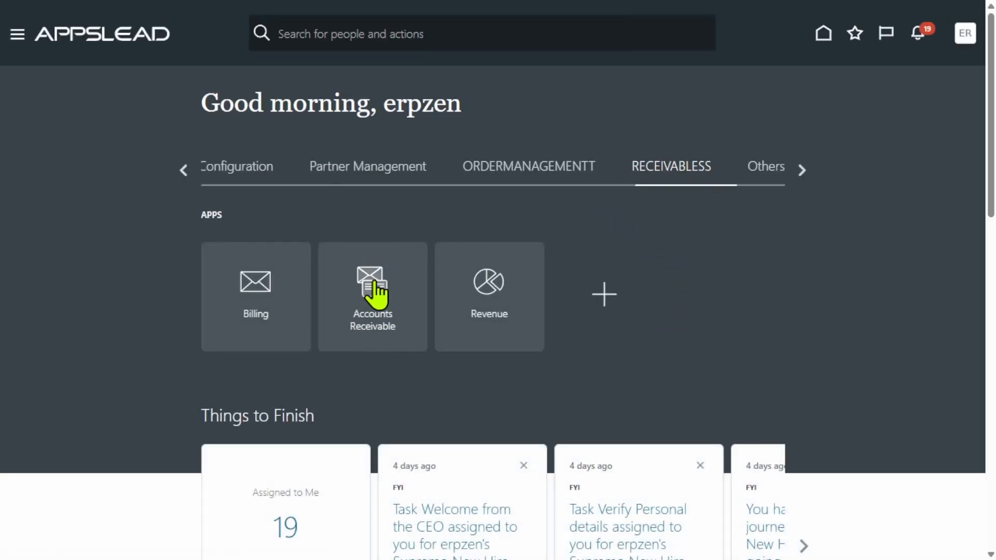
Open Accounts Receivable from the home page's Receivables apps and start a new receipt
click(375, 283)
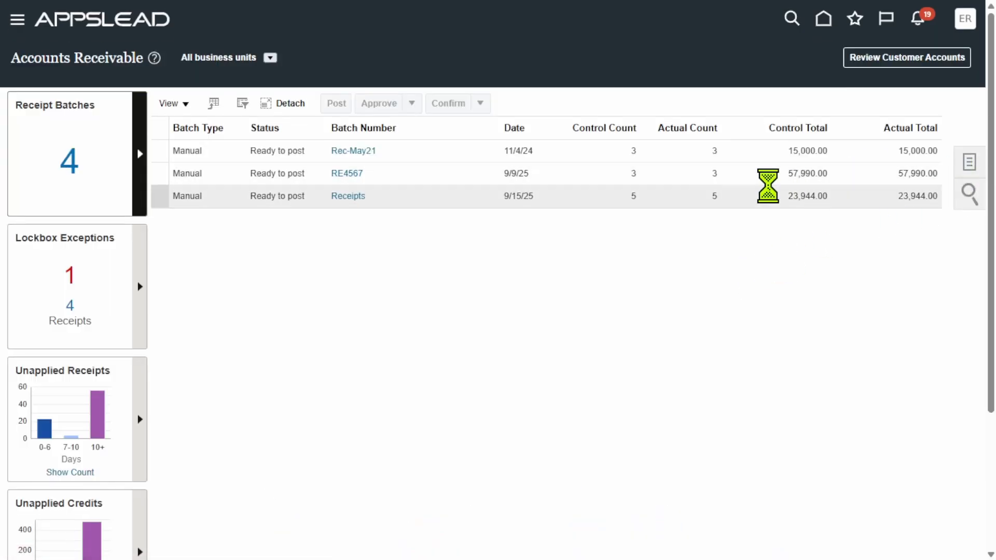
click(968, 162)
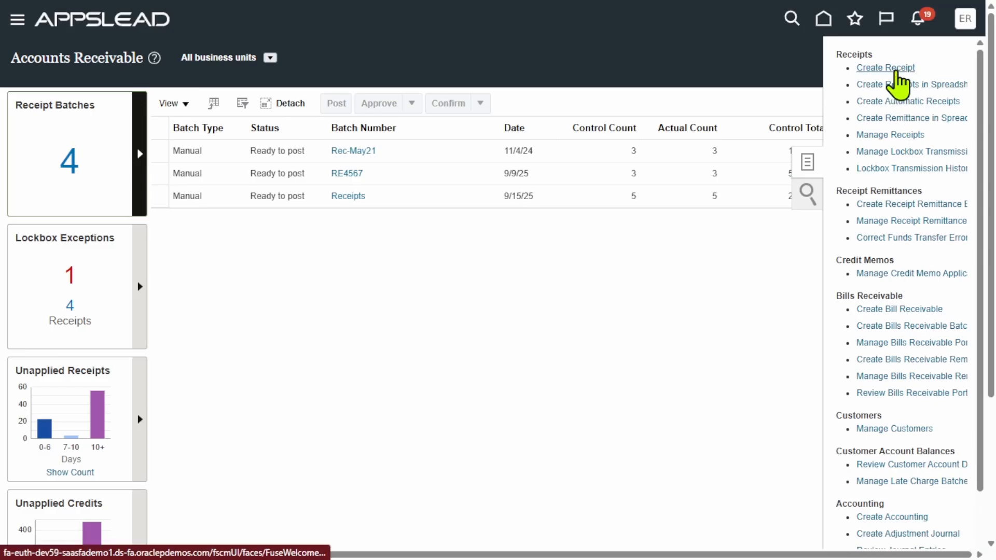
click(894, 71)
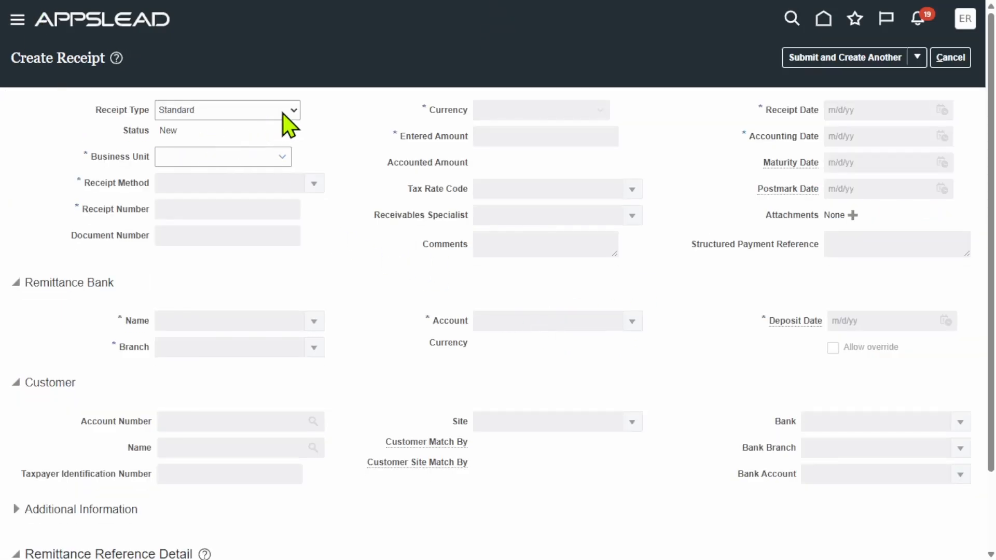
Set the new receipt's business unit to Erpzen California Business Unit, receipt method to Erpzen EFT and receipt number to 2789
click(282, 157)
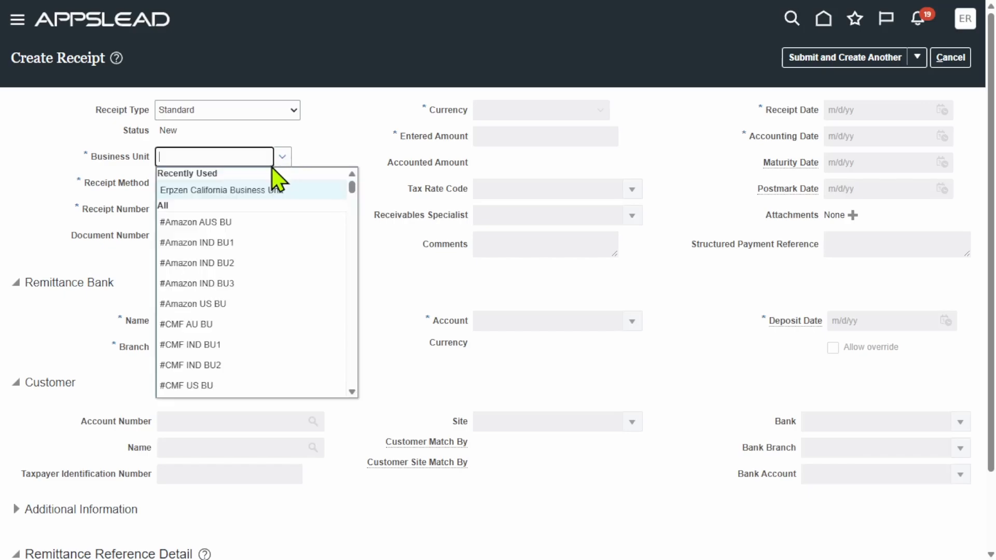
click(275, 190)
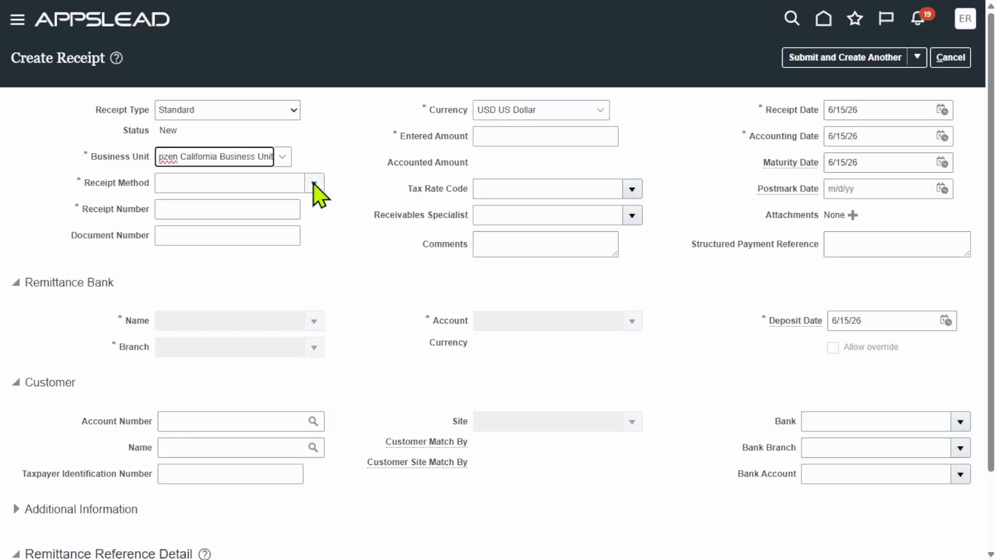
click(313, 183)
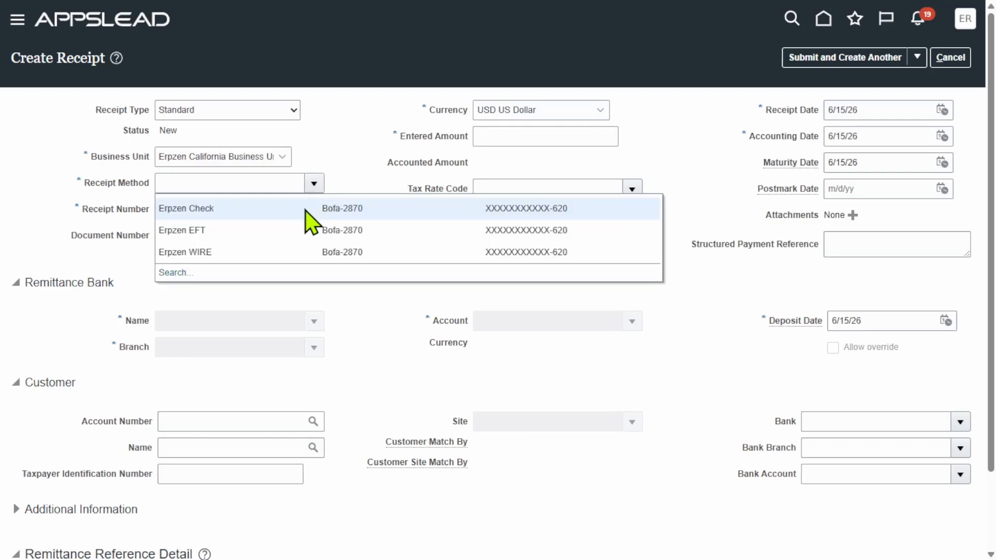
click(330, 238)
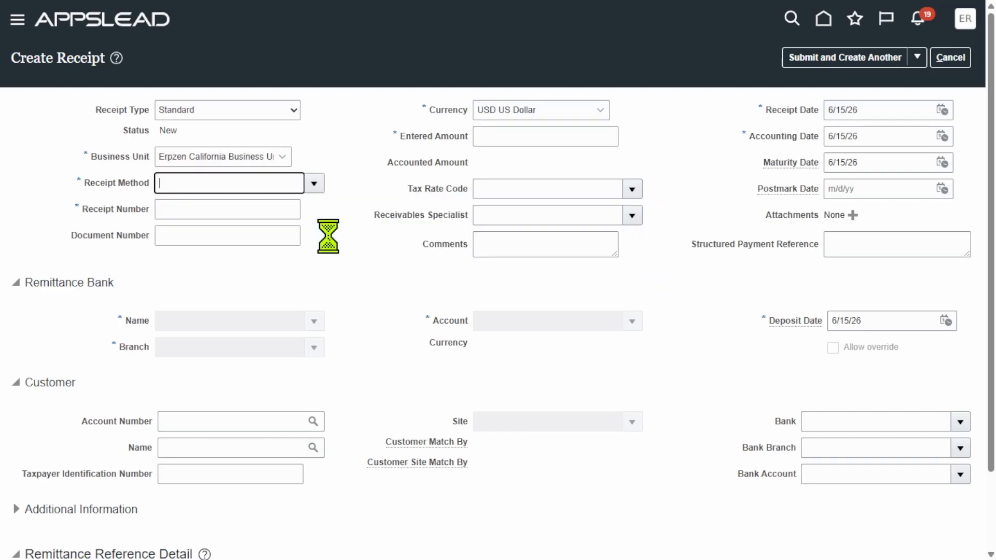
click(228, 207)
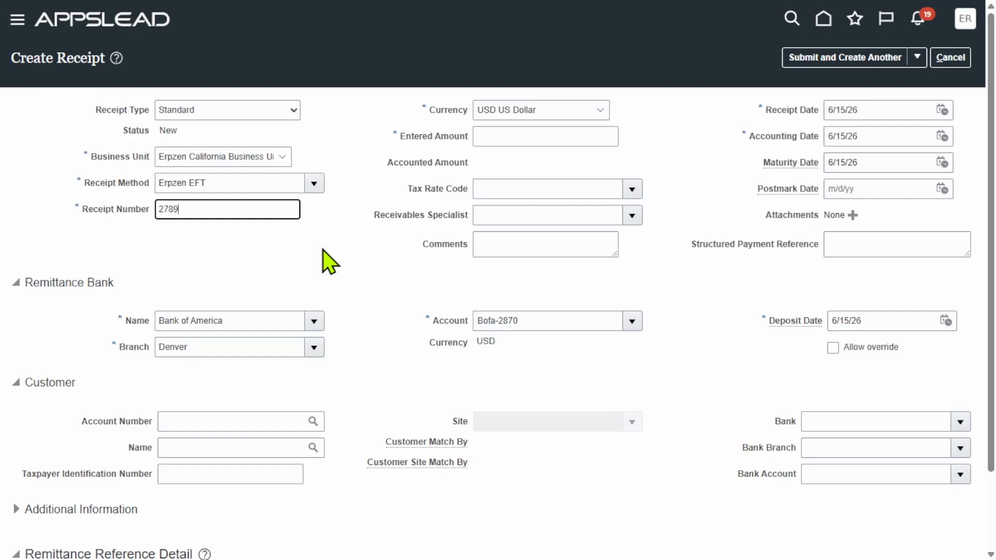
click(376, 248)
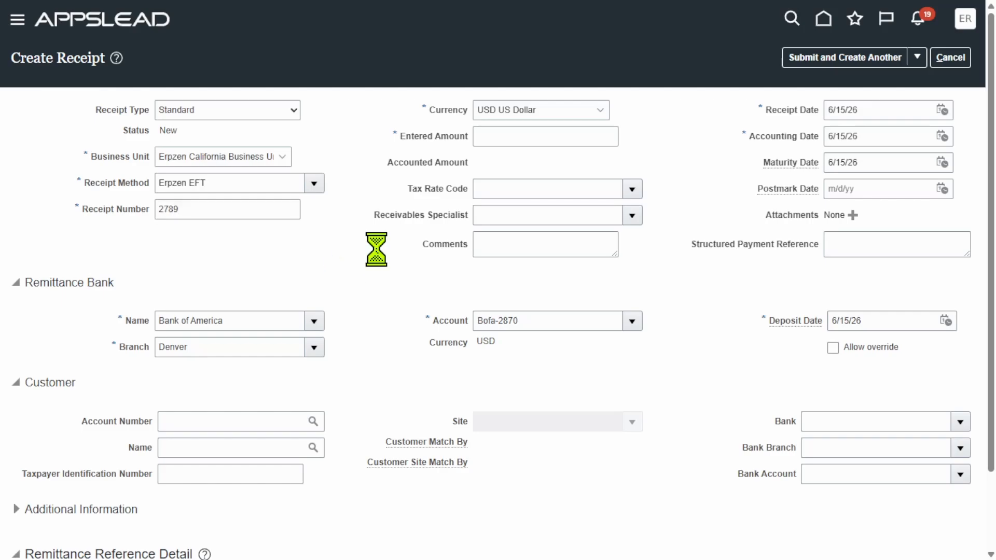
Set the new receipt's entered amount to 100 USD
double_click(243, 213)
click(286, 288)
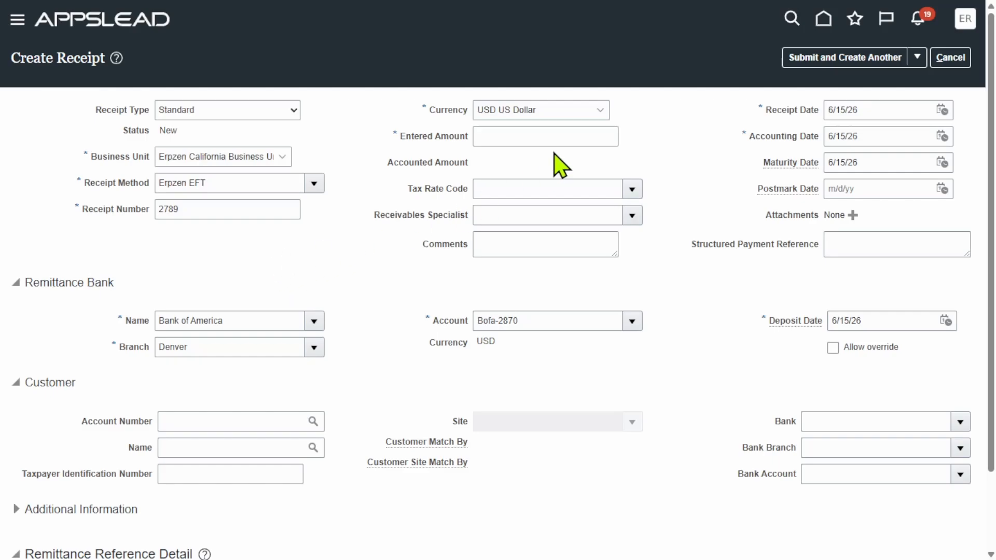
click(551, 136)
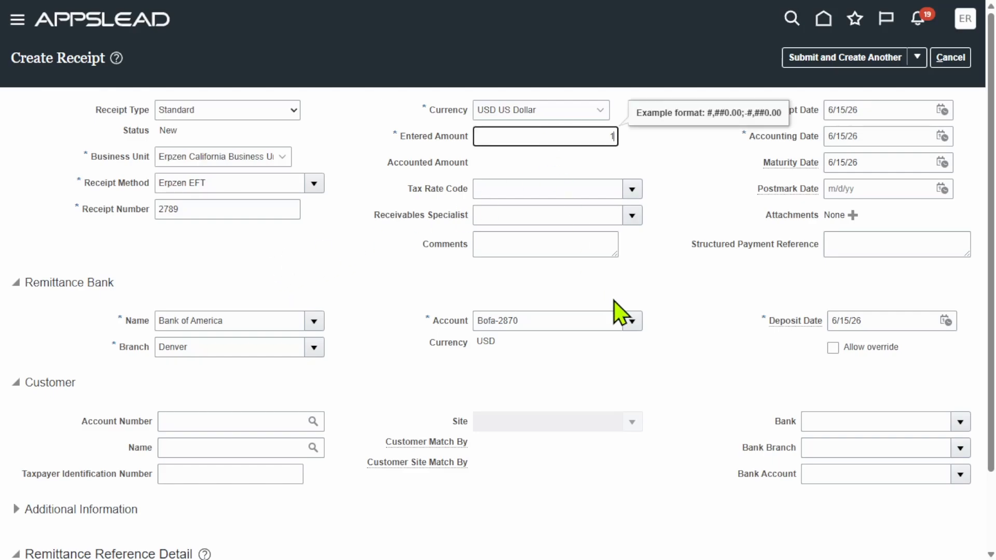
text(100)
click(357, 278)
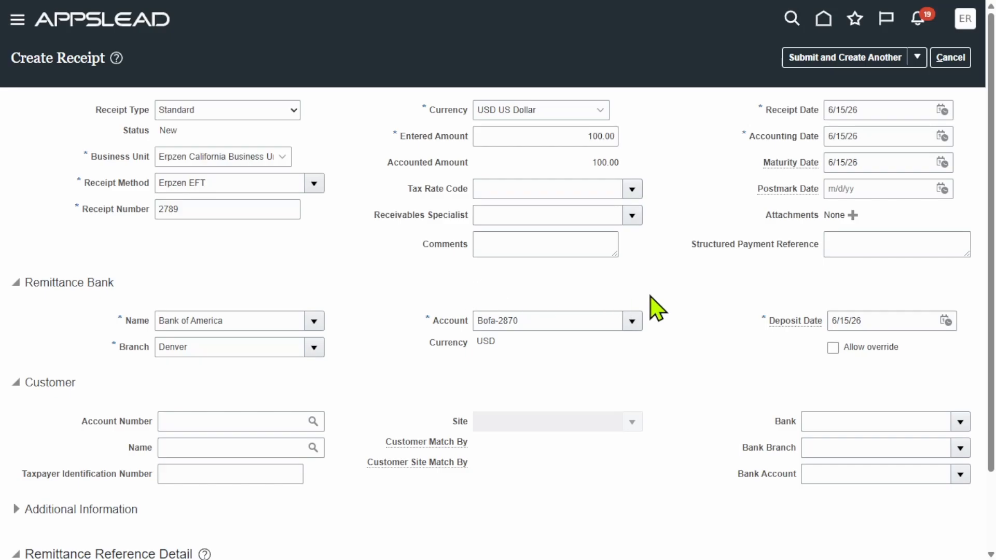
Submit receipt 2789 and open it for editing
scroll(698, 327, down, 2)
scroll(640, 391, down, 1)
scroll(640, 391, up, 4)
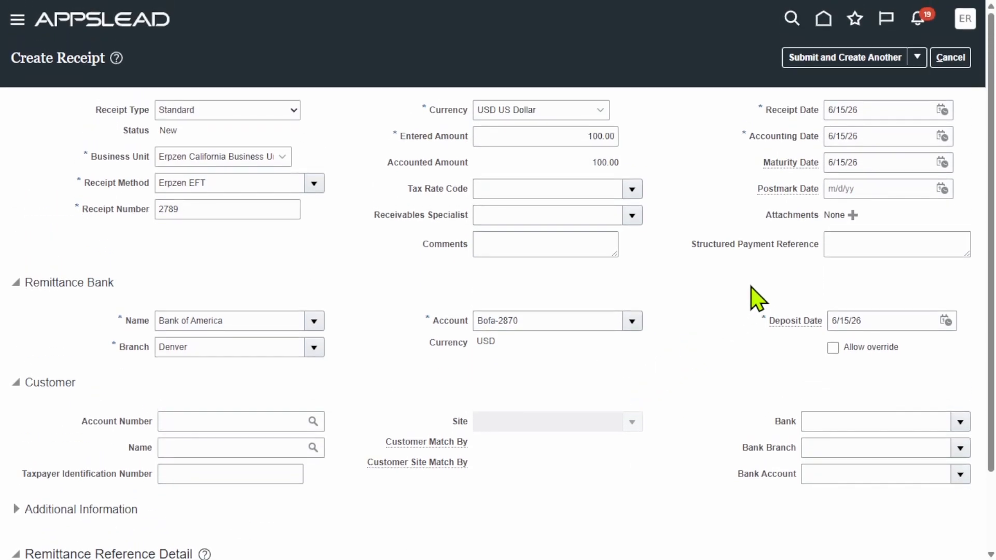
click(916, 55)
click(887, 104)
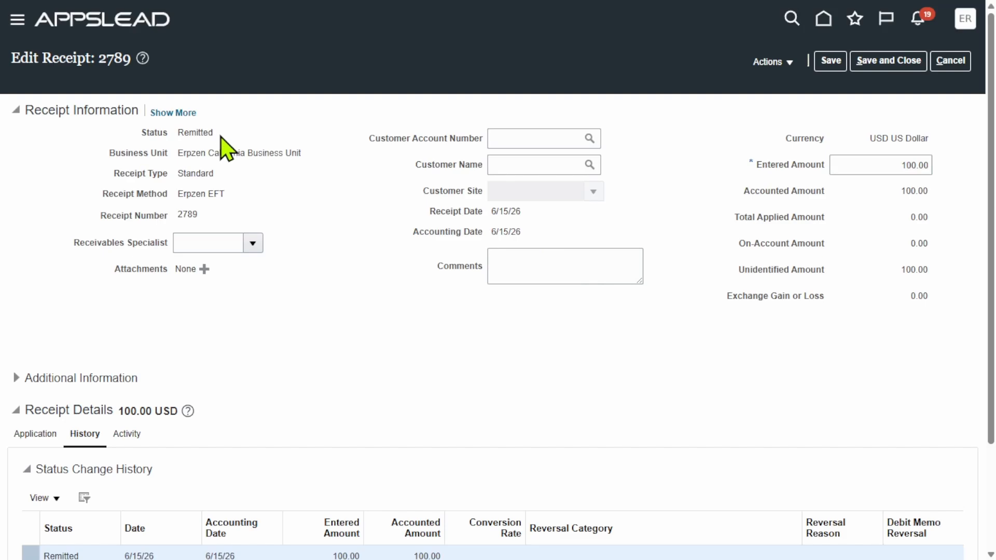
Examine the submitted receipt's status and its unidentified amount
drag(214, 134, 174, 136)
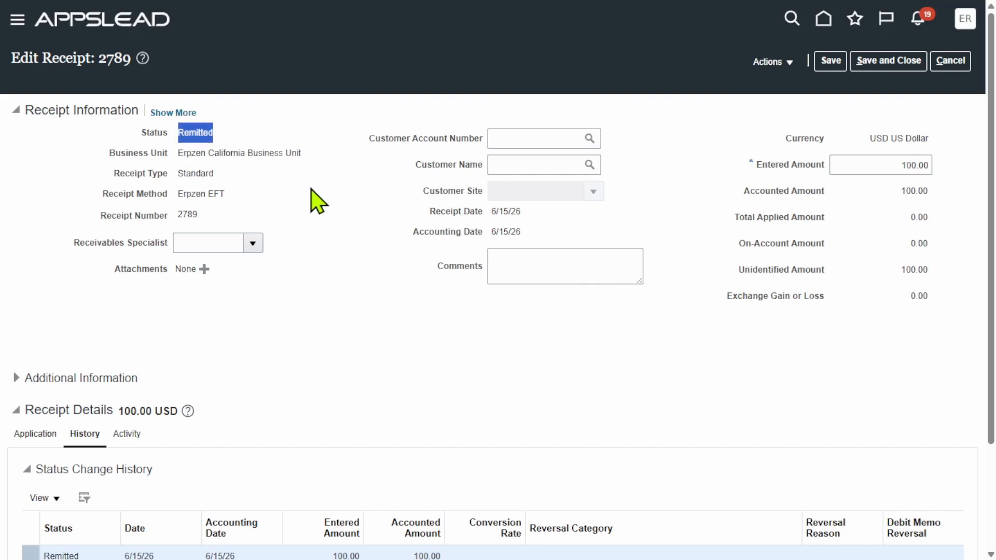
click(317, 201)
drag(212, 133, 178, 132)
click(363, 257)
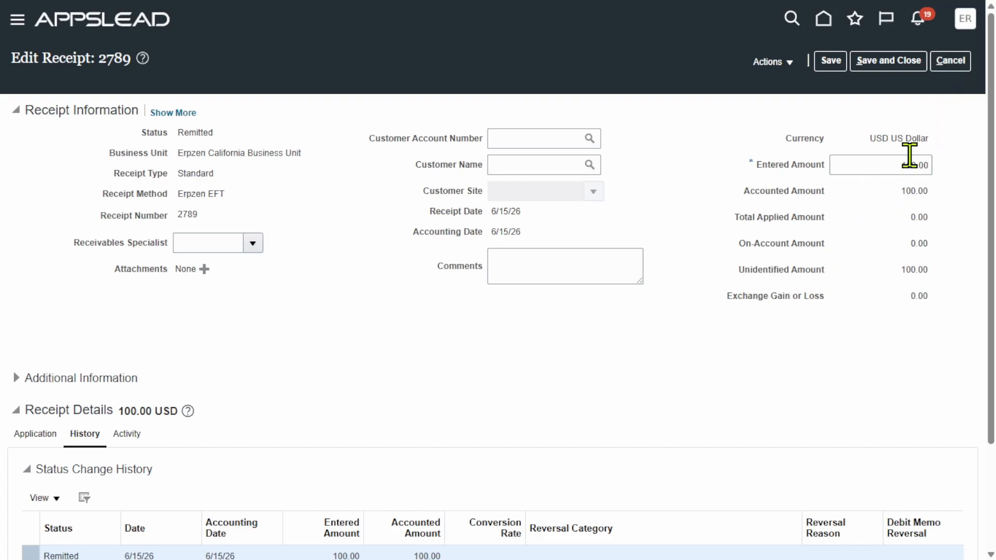
drag(730, 273, 826, 276)
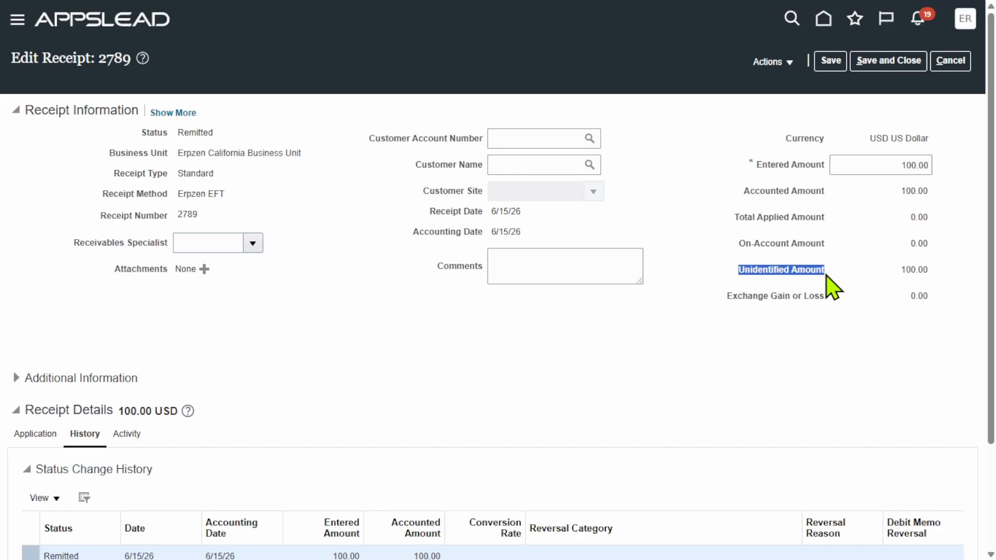
click(862, 293)
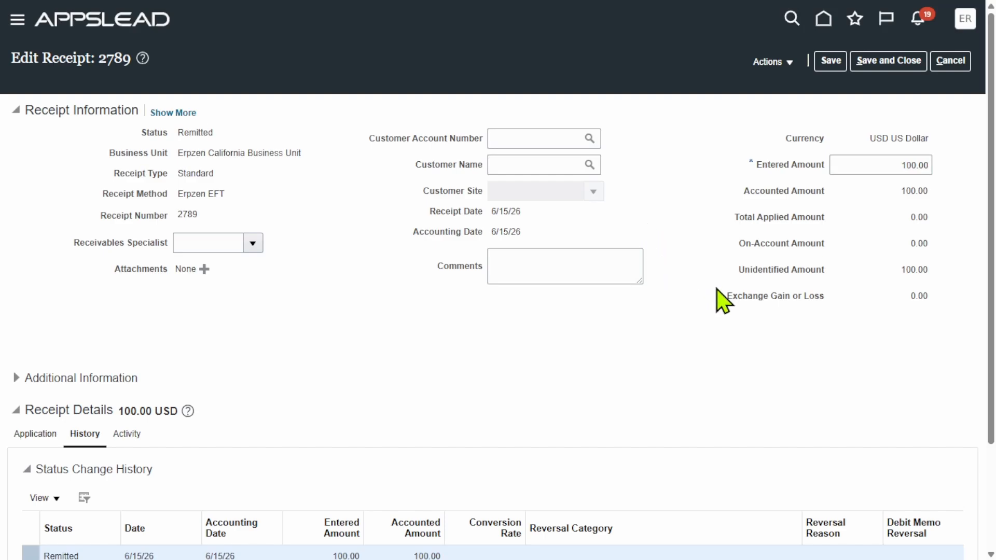
drag(731, 275, 823, 270)
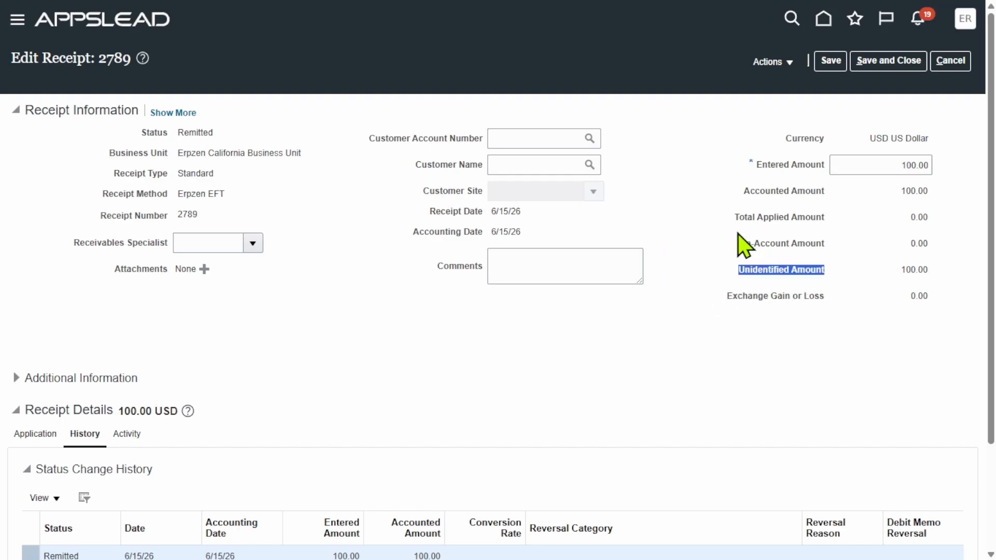
Search the customers by the name "erpzen" and assign Erpzen customer to the receipt
click(589, 165)
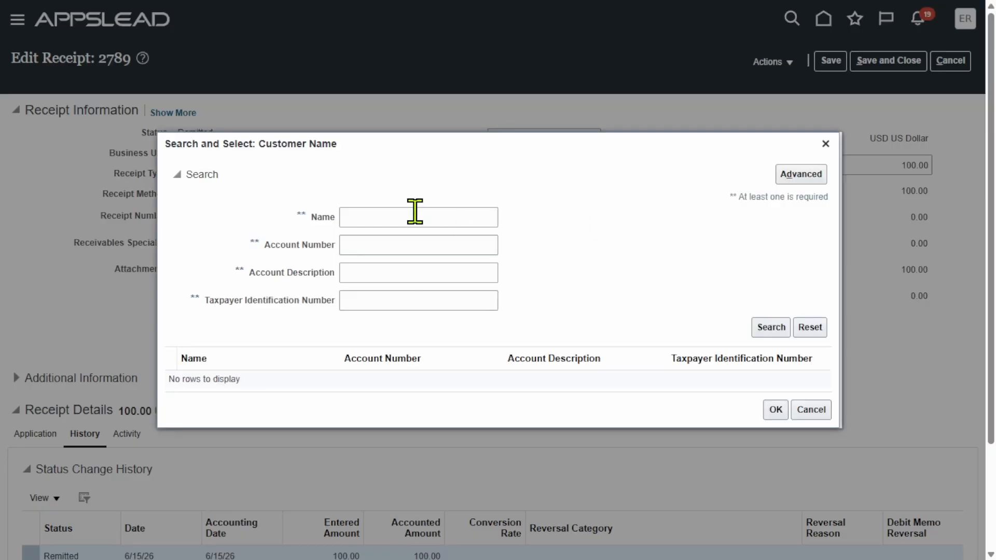
click(415, 213)
text(erp)
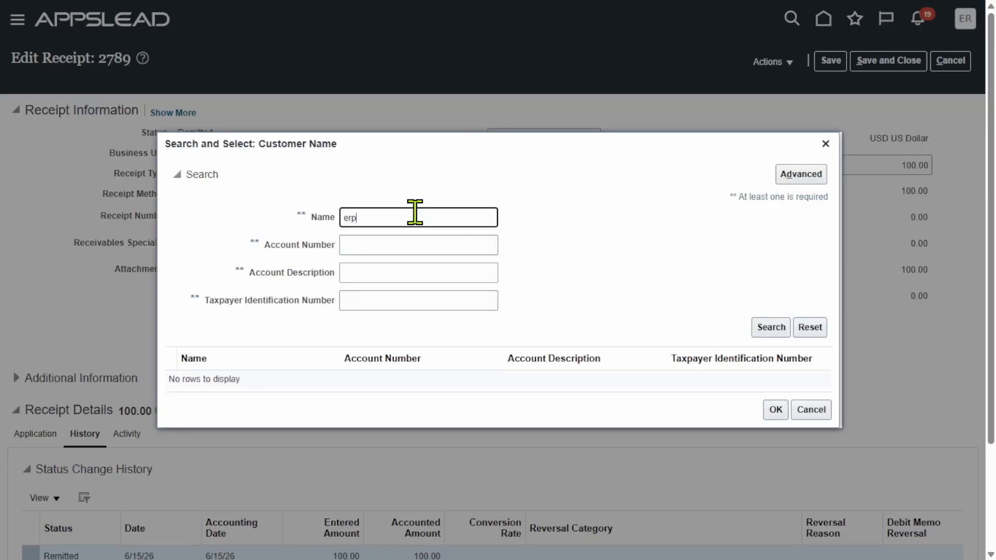
text(zen)
click(769, 328)
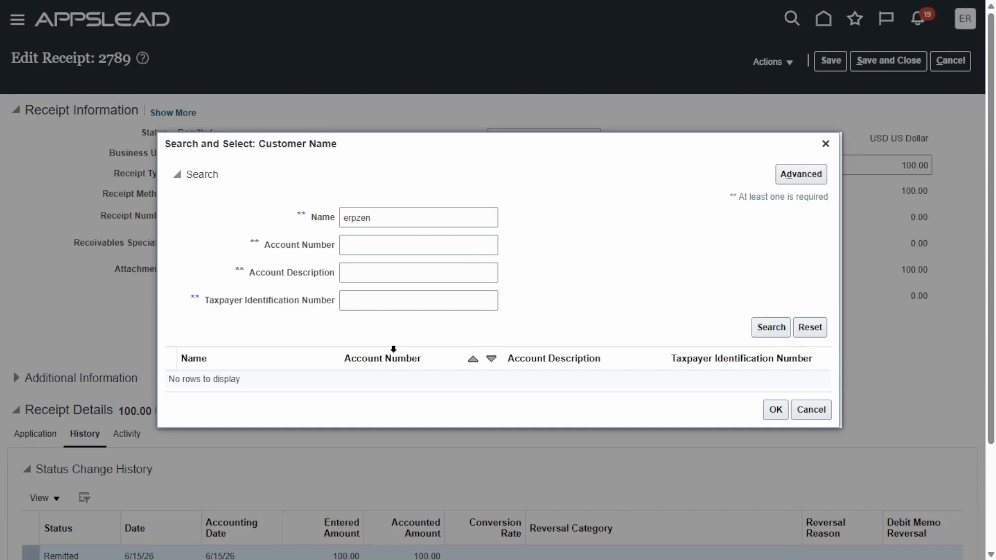
click(333, 378)
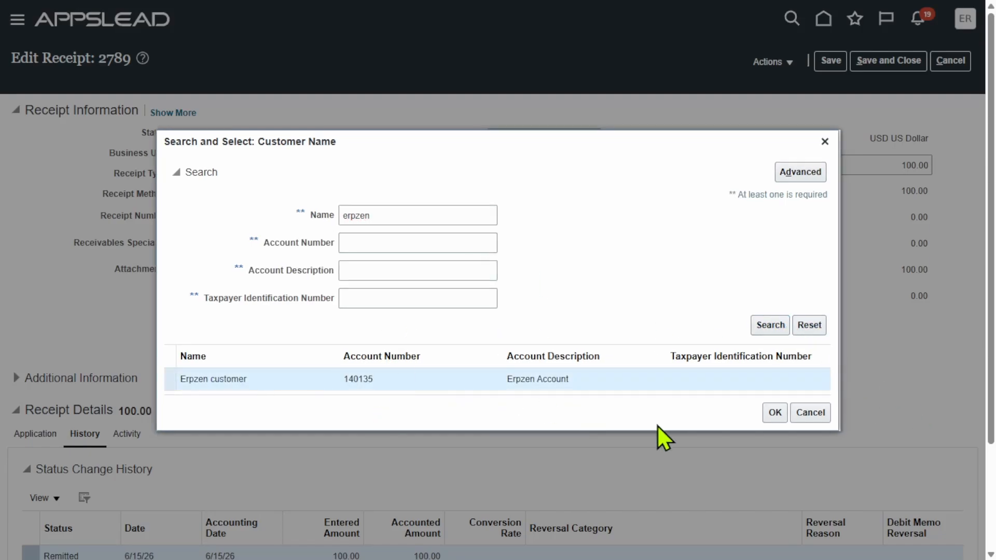
click(783, 420)
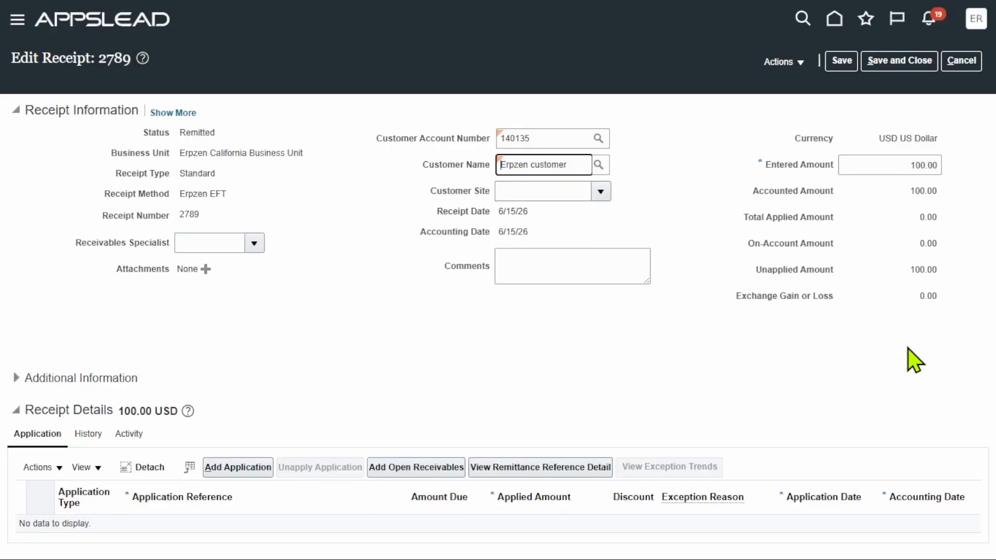
Examine the receipt's customer details and unapplied amount, and return to the home page without saving the changes
triple_click(571, 165)
double_click(562, 138)
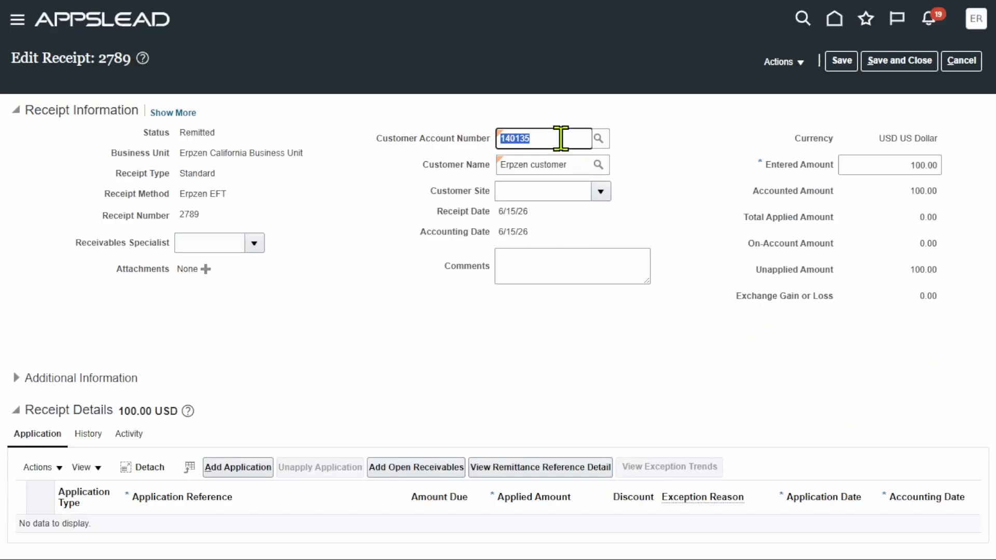
click(685, 237)
drag(755, 269, 834, 274)
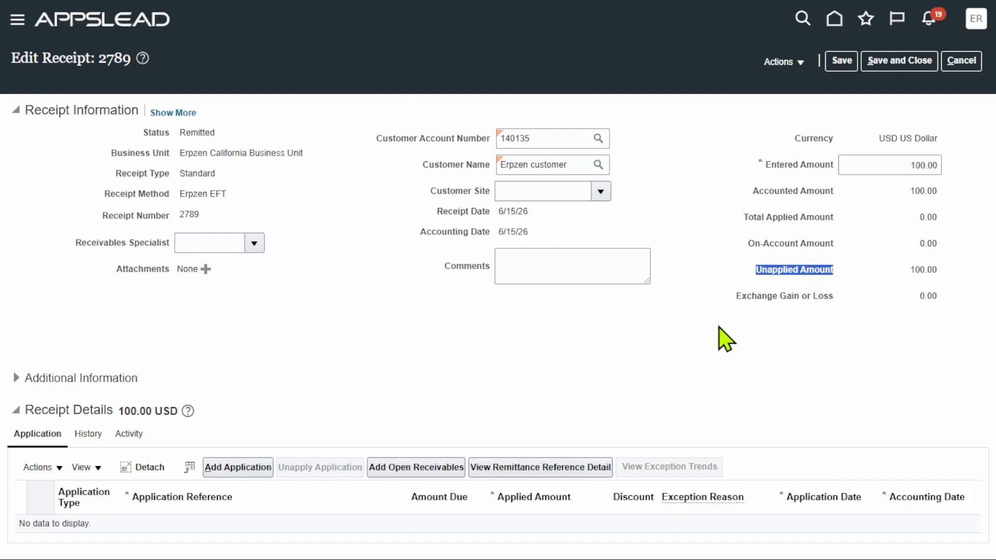
click(834, 19)
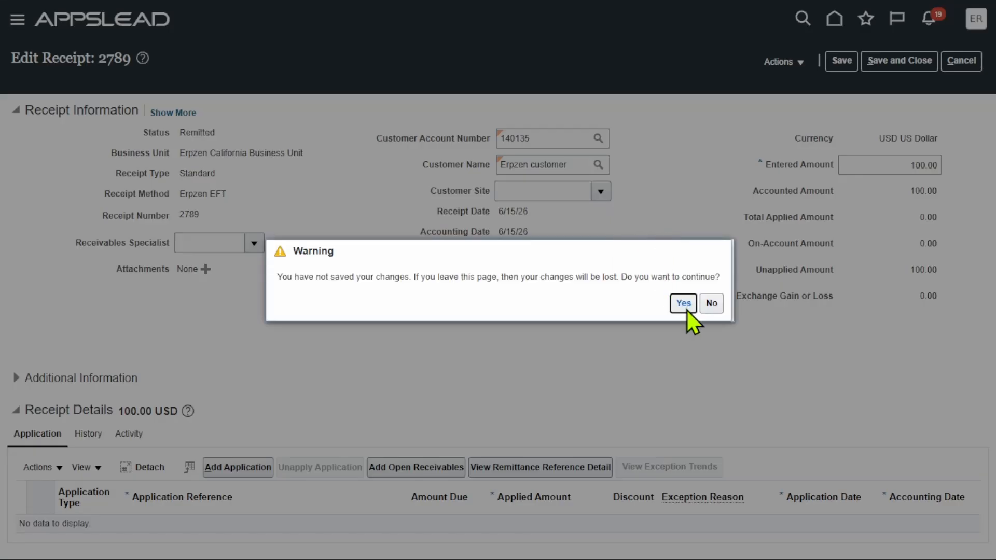
click(683, 303)
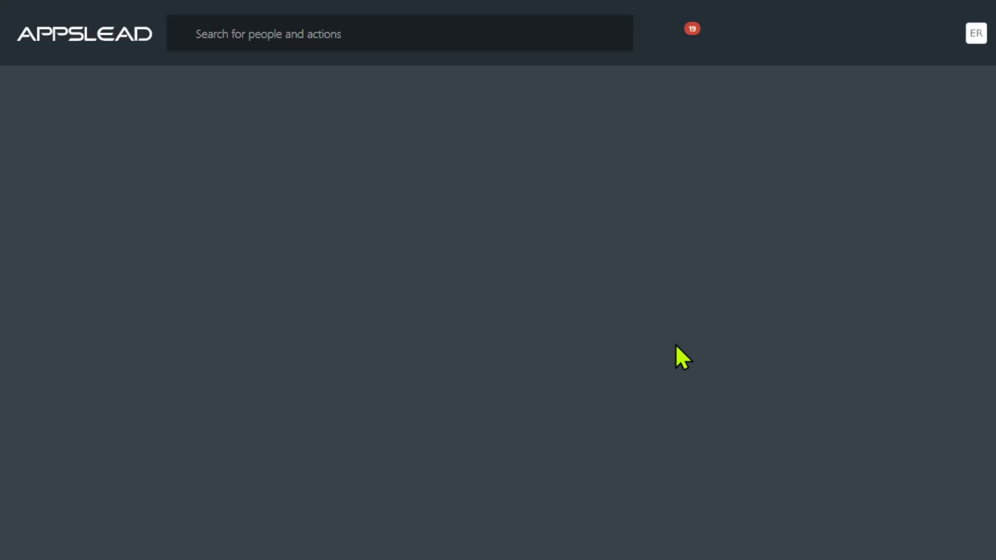